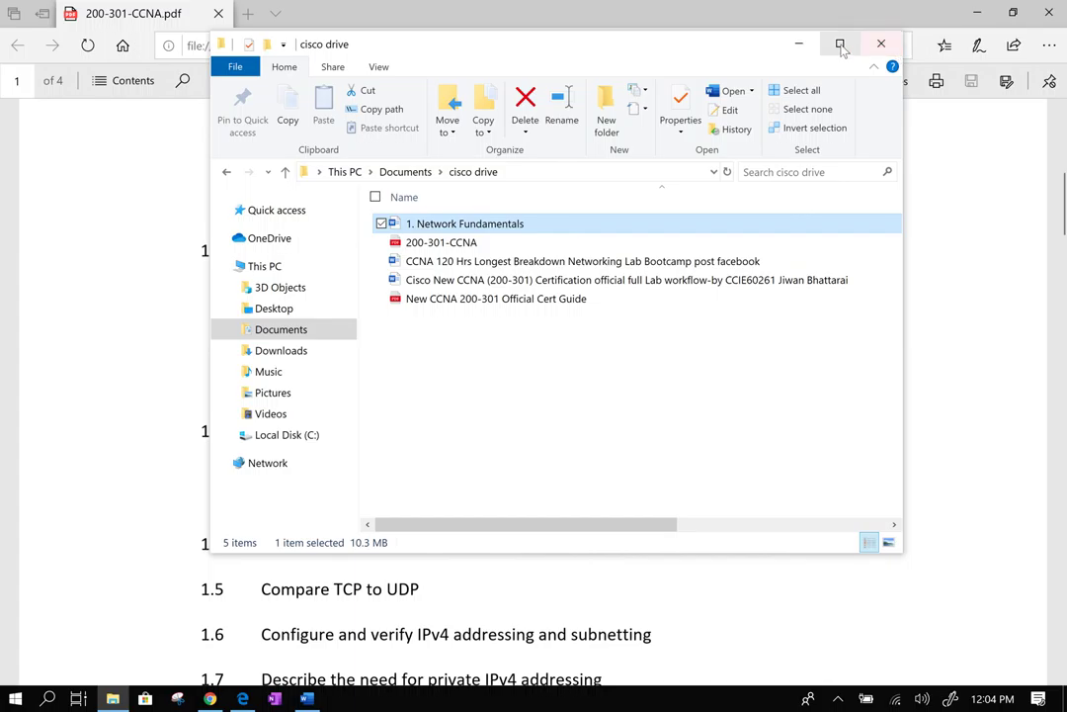
# Minimize the file and PDF windows, launch Epic Pen, and switch to the DNA Center page in Chrome.
pyautogui.click(802, 46)
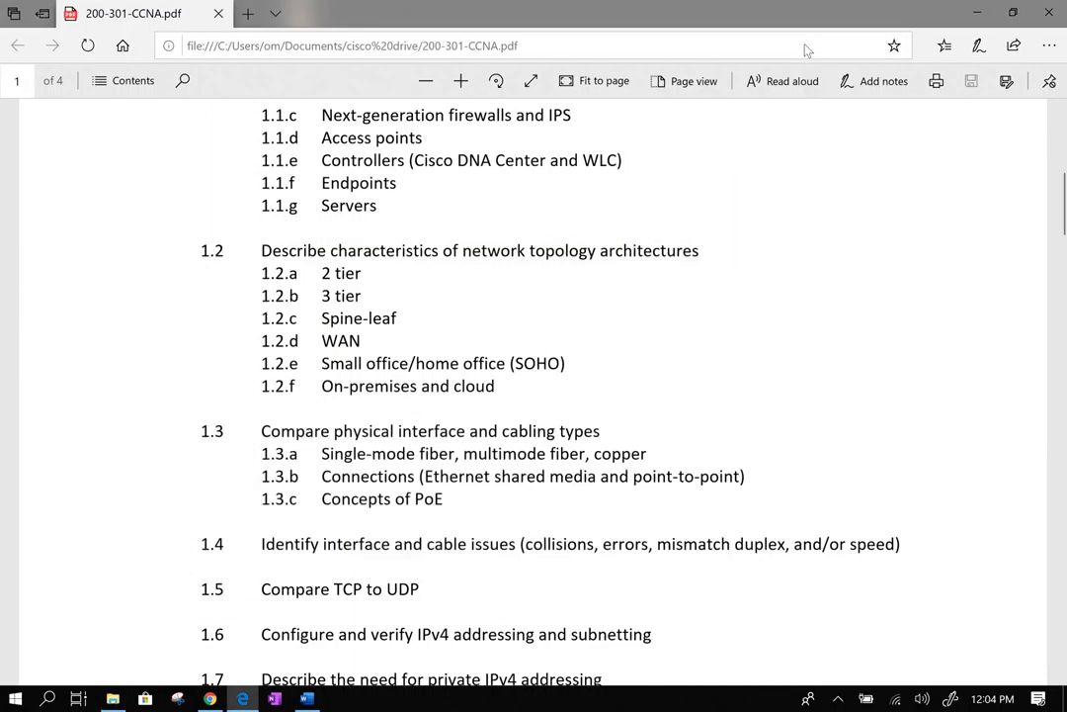
pyautogui.click(979, 12)
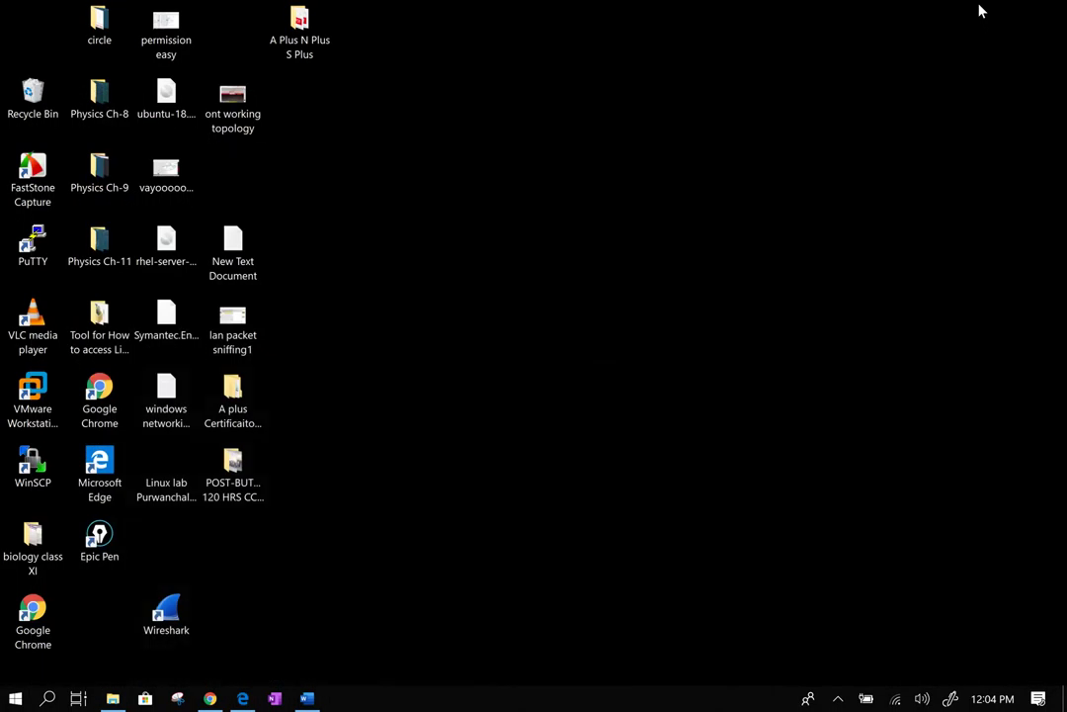
pyautogui.doubleClick(111, 554)
pyautogui.click(212, 697)
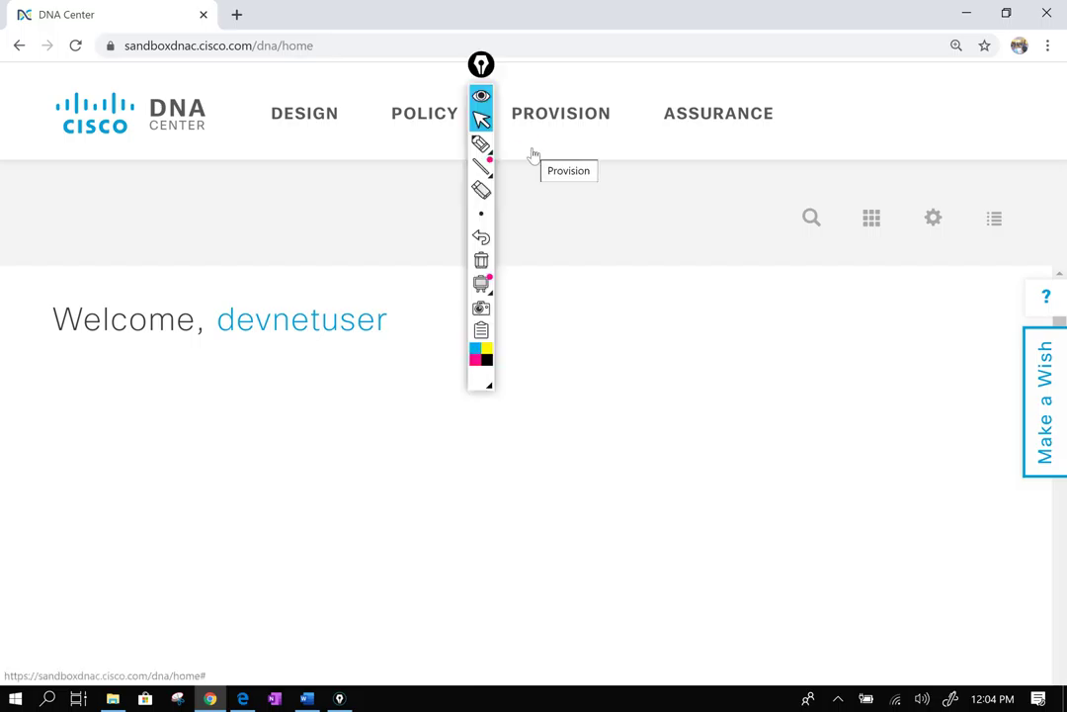
# Dock the annotation tools at the screen's edge and circle DESIGN, POLICY, PROVISION and ASSURANCE with a pink pen.
pyautogui.moveTo(480, 64); pyautogui.dragTo(1050, 32)
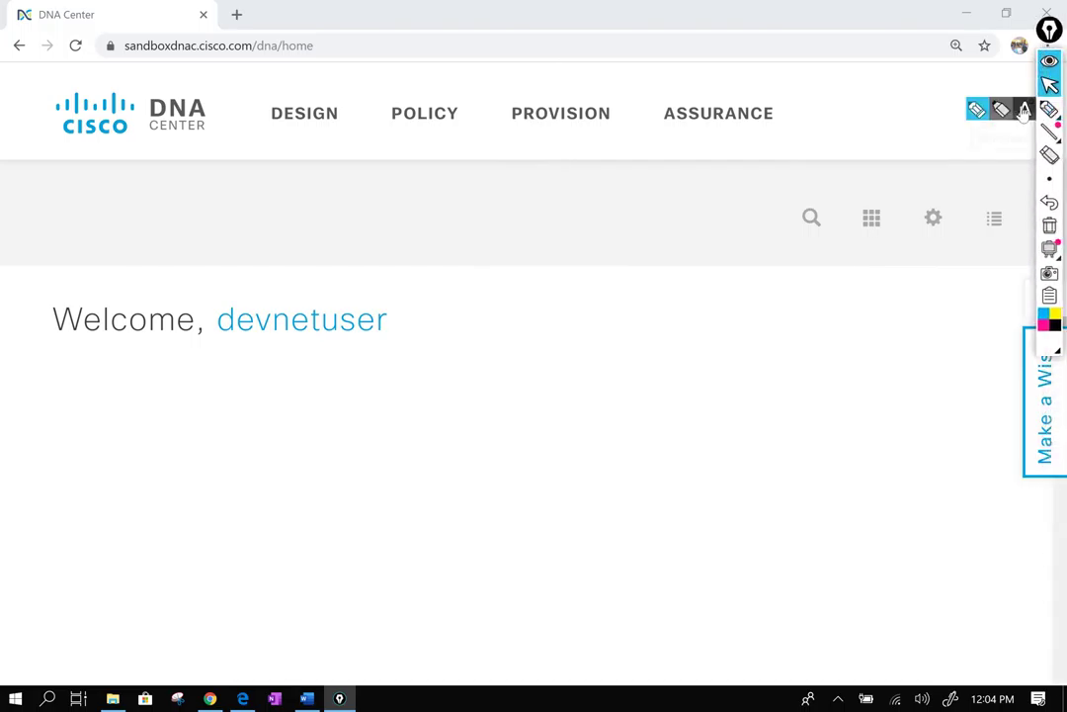
pyautogui.click(1024, 111)
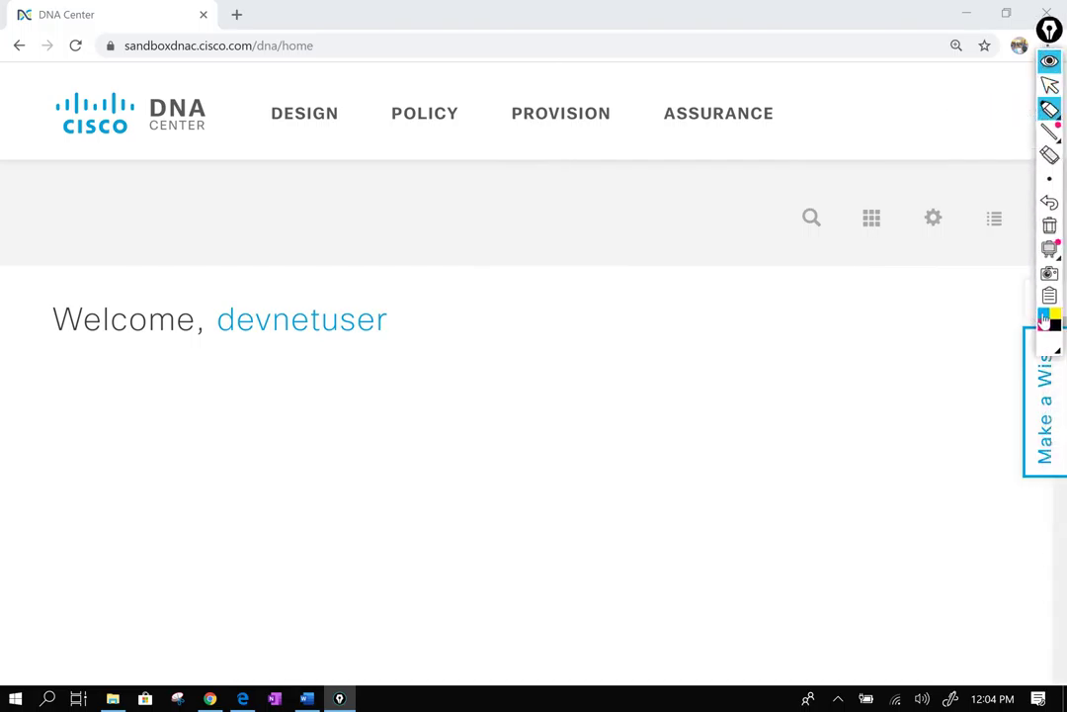
pyautogui.click(1048, 336)
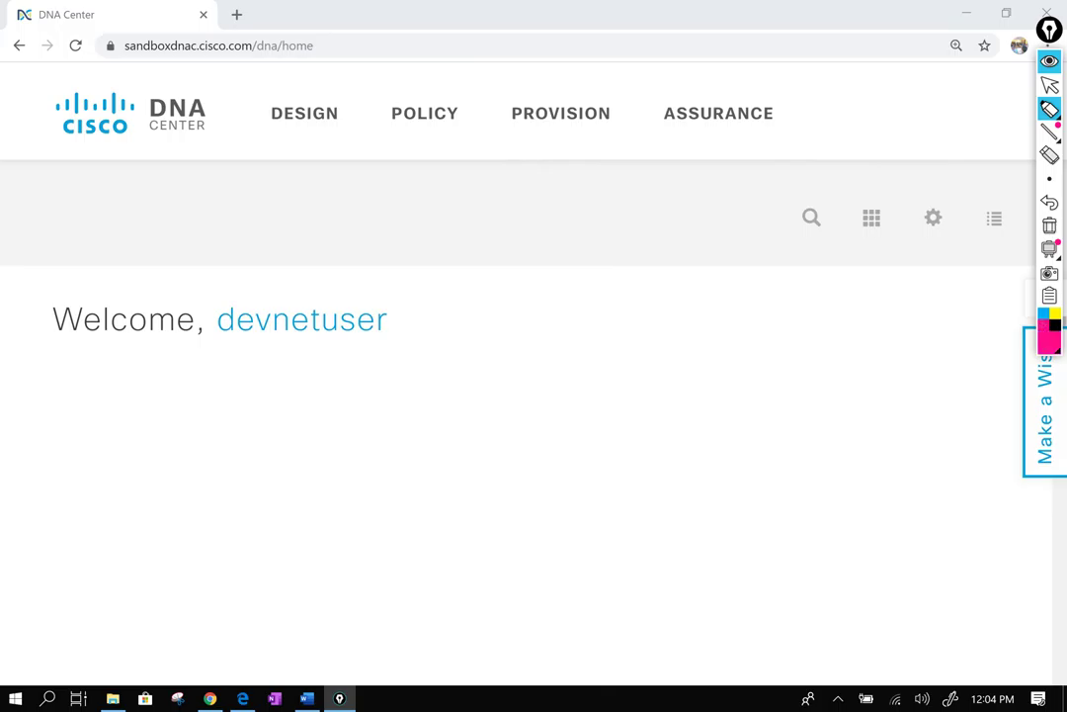
pyautogui.moveTo(297, 84)
pyautogui.mouseDown()
pyautogui.moveTo(348, 115)
pyautogui.moveTo(336, 81)
pyautogui.moveTo(378, 117)
pyautogui.mouseUp()
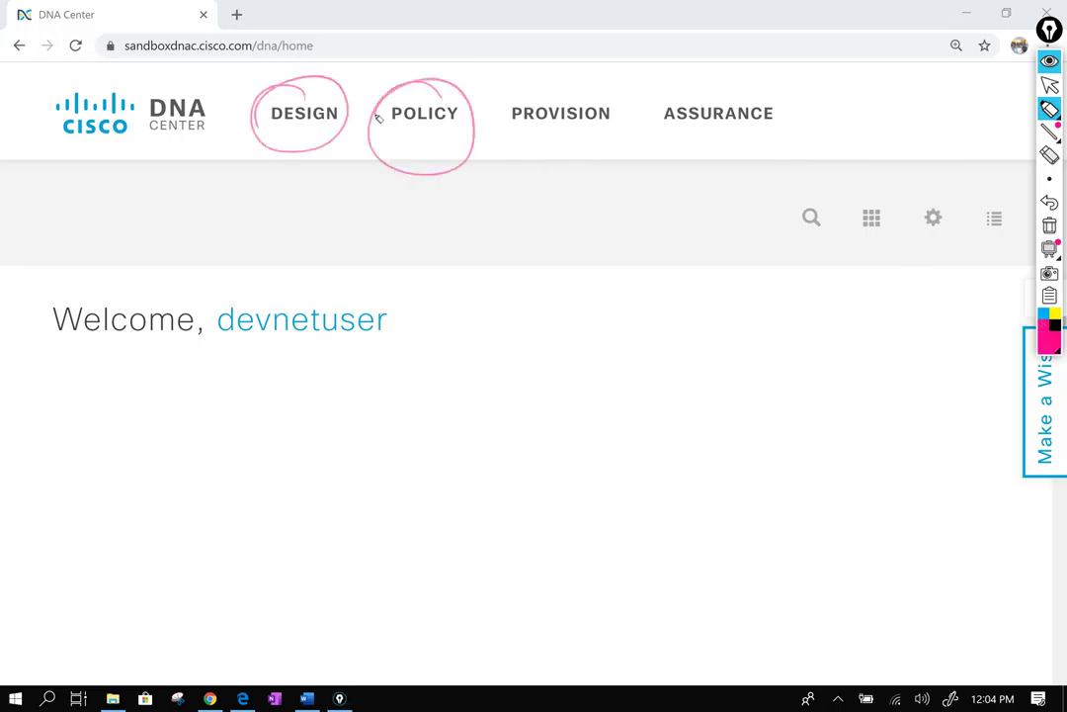
pyautogui.moveTo(564, 74); pyautogui.dragTo(542, 145)
pyautogui.moveTo(767, 71)
pyautogui.mouseDown()
pyautogui.moveTo(663, 98)
pyautogui.moveTo(771, 74)
pyautogui.mouseUp()
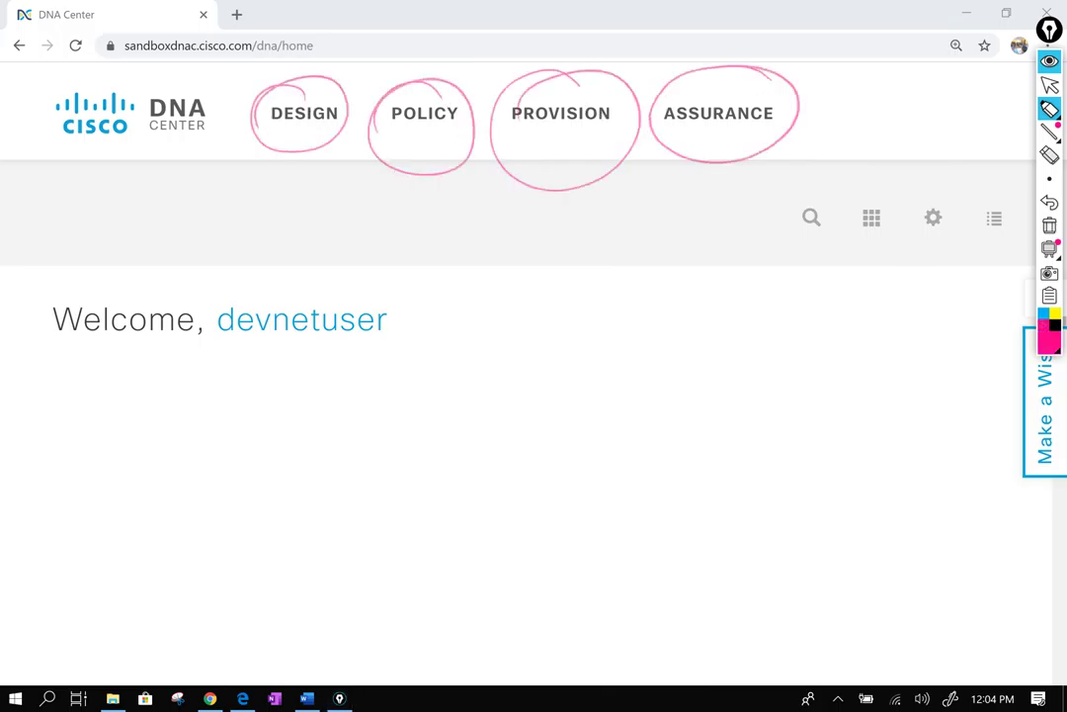
# Circle the Cisco DNA Center logo, the welcome user name, and the gear and list icons in pink.
pyautogui.moveTo(144, 62)
pyautogui.mouseDown()
pyautogui.moveTo(66, 71)
pyautogui.moveTo(199, 135)
pyautogui.moveTo(184, 67)
pyautogui.mouseUp()
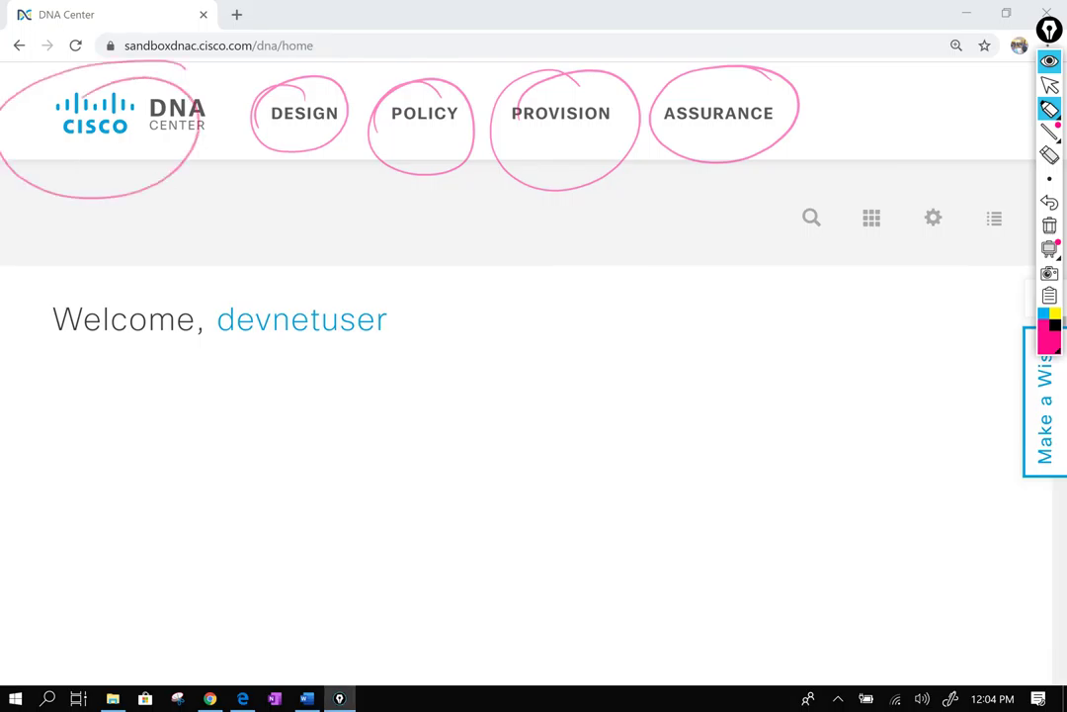
pyautogui.moveTo(361, 287)
pyautogui.mouseDown()
pyautogui.moveTo(275, 288)
pyautogui.moveTo(429, 321)
pyautogui.moveTo(285, 295)
pyautogui.mouseUp()
pyautogui.moveTo(937, 202)
pyautogui.mouseDown()
pyautogui.moveTo(914, 232)
pyautogui.moveTo(939, 203)
pyautogui.moveTo(986, 219)
pyautogui.moveTo(1014, 213)
pyautogui.mouseUp()
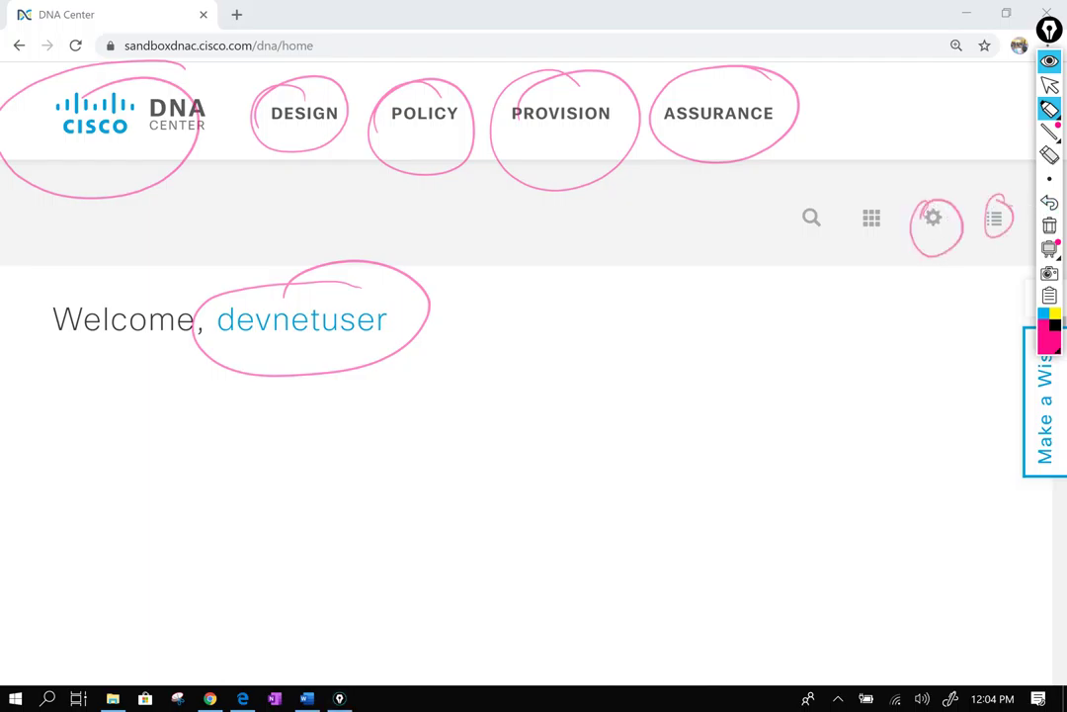
pyautogui.click(1049, 85)
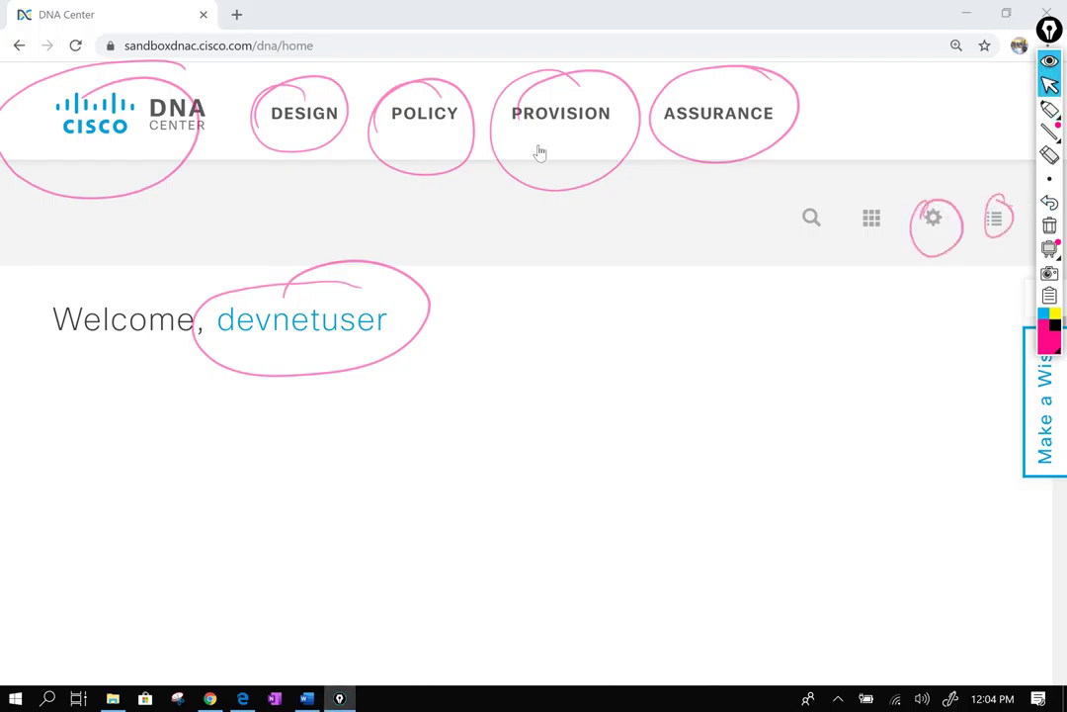
# Clear all pink annotations from the DNA Center home page.
pyautogui.click(547, 465)
pyautogui.scroll(-3, 543, 475)
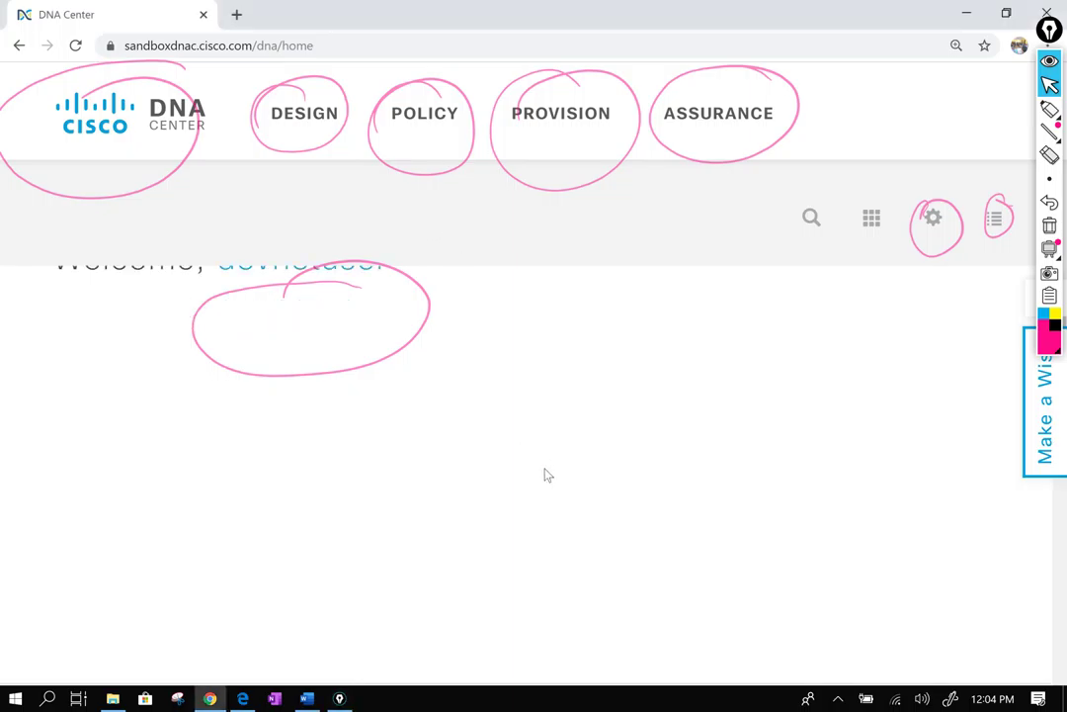
pyautogui.click(1050, 225)
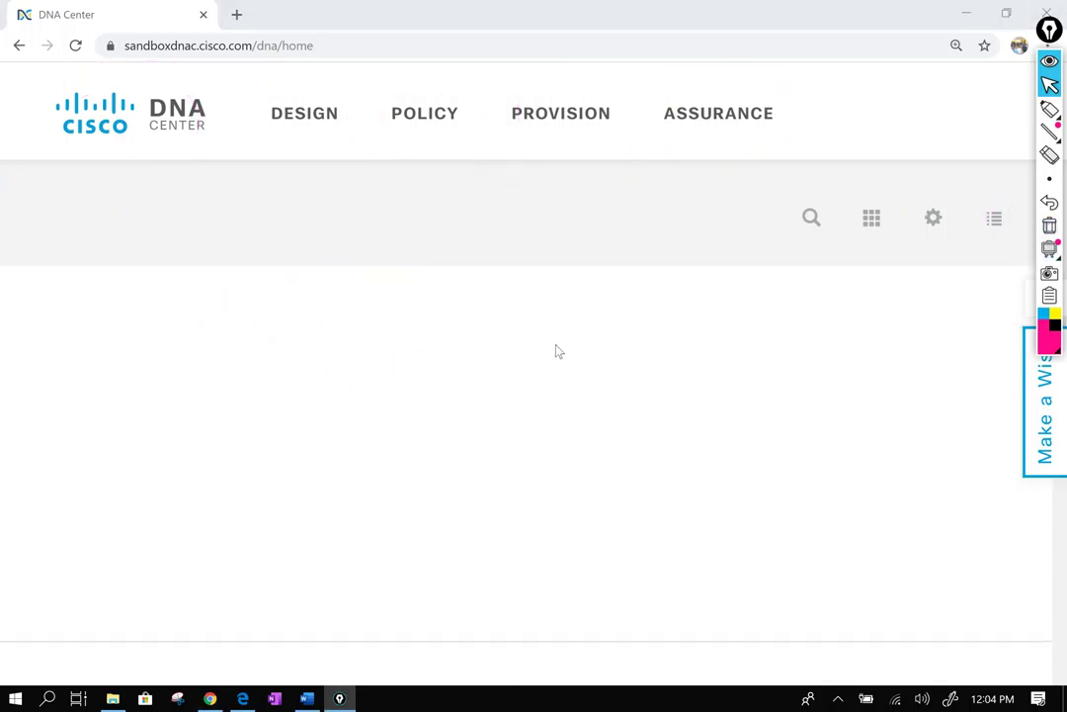
# Reduce the DNA Center page's zoom to the browser's default level.
pyautogui.hotkey('ctrl', '-')
pyautogui.hotkey('ctrl', '-')
pyautogui.hotkey('ctrl', '-')
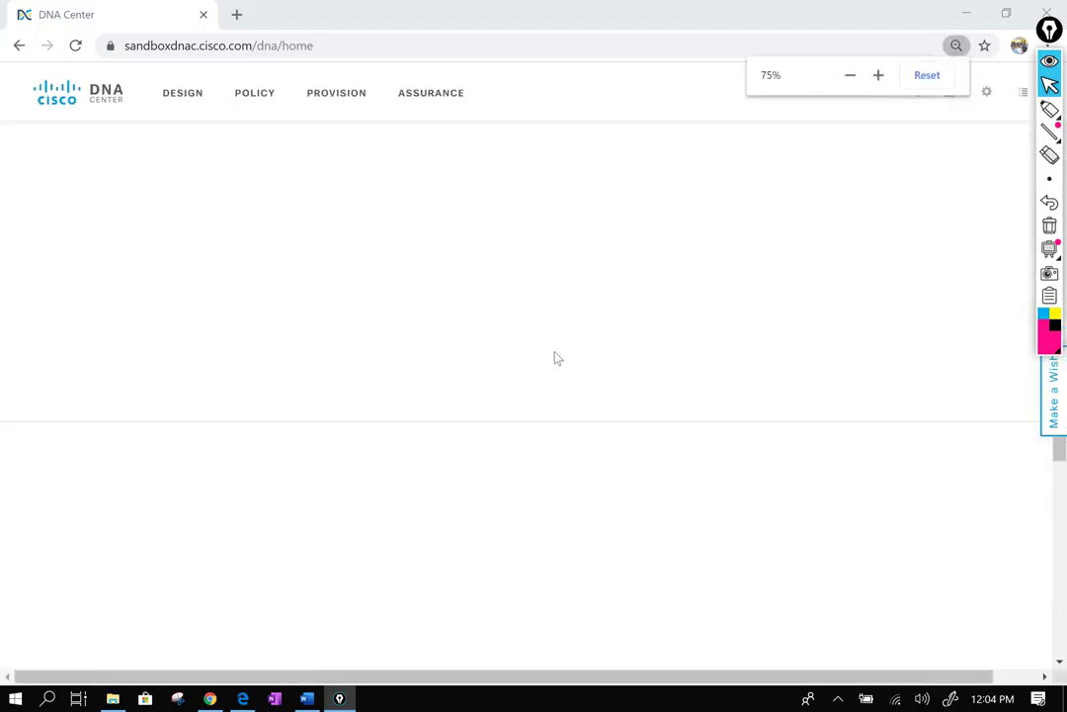
pyautogui.hotkey('ctrl', '-')
pyautogui.hotkey('ctrl', '-')
pyautogui.hotkey('ctrl', '-')
pyautogui.hotkey('ctrl', '-')
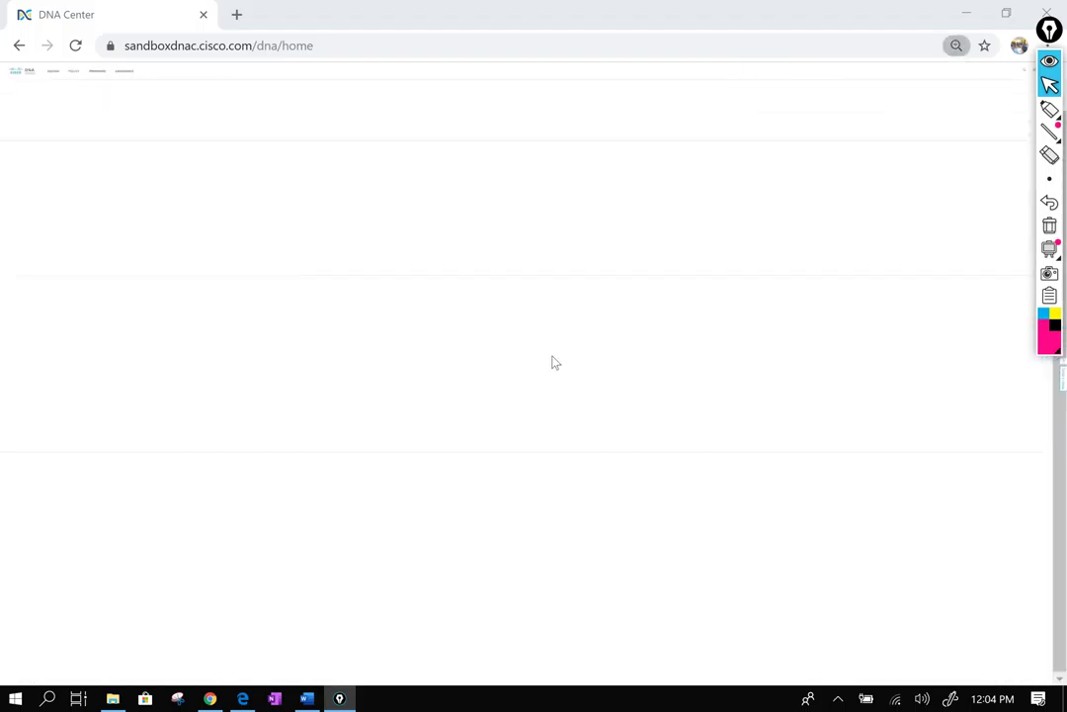
pyautogui.hotkey('ctrl', '+')
pyautogui.hotkey('ctrl', '+')
pyautogui.hotkey('ctrl', '+')
pyautogui.hotkey('ctrl', '+')
pyautogui.hotkey('ctrl', '+')
pyautogui.hotkey('ctrl', '+')
pyautogui.hotkey('ctrl', '+')
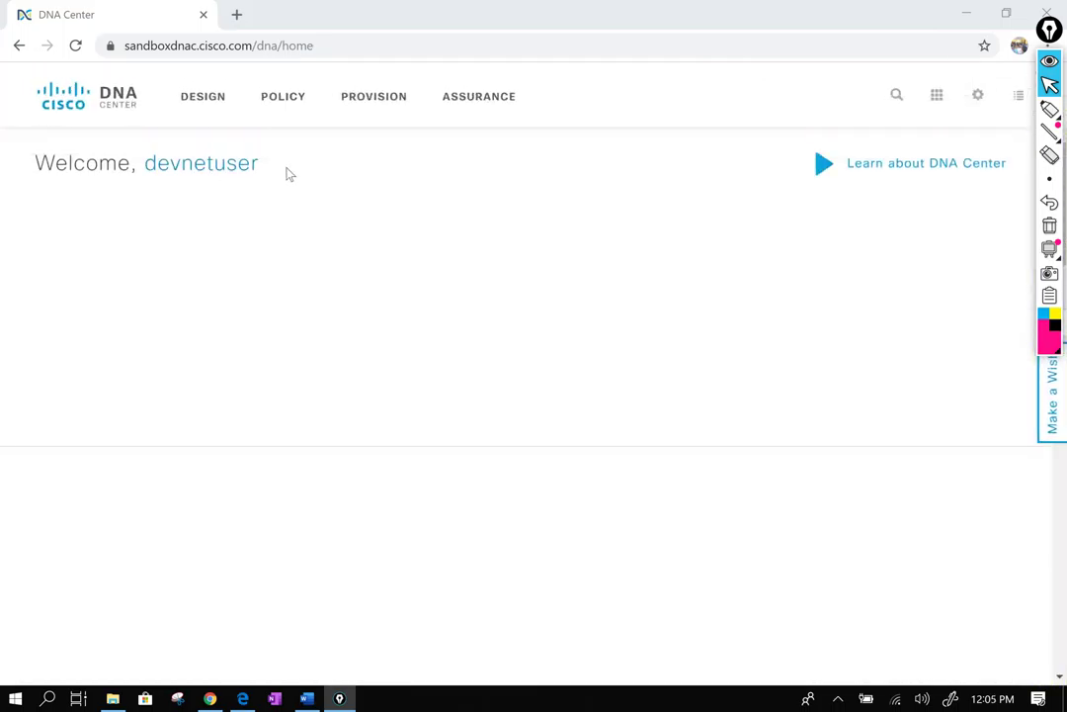
# Open DNA Center's Design section and reload its page address.
pyautogui.click(205, 99)
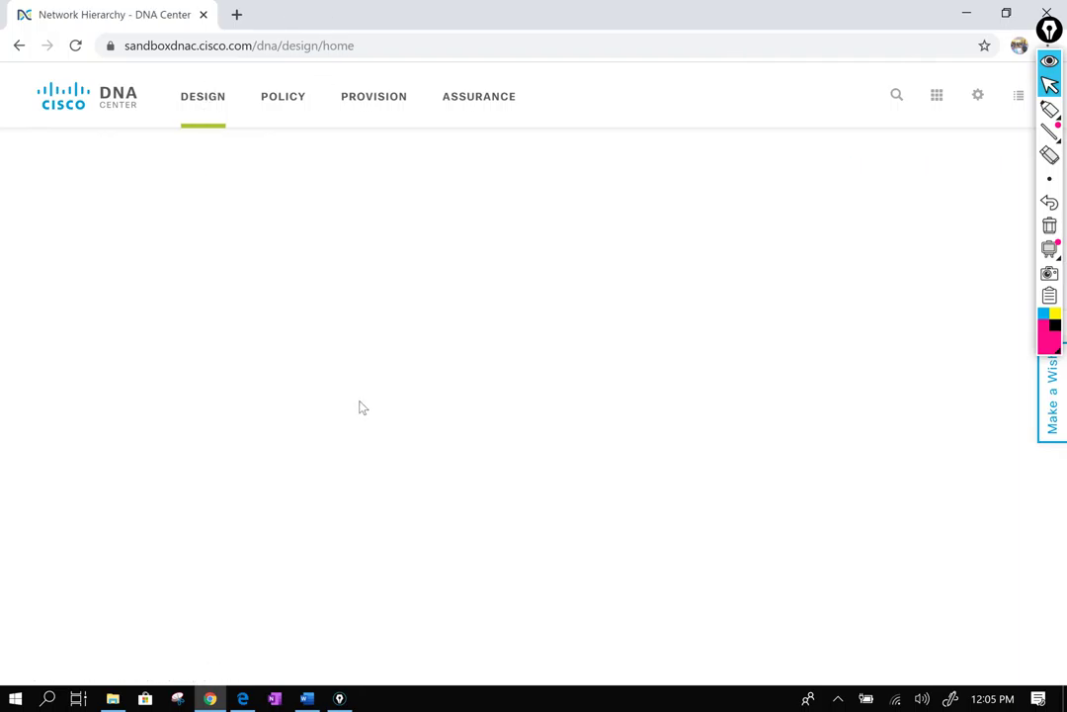
pyautogui.click(380, 42)
pyautogui.click(386, 42)
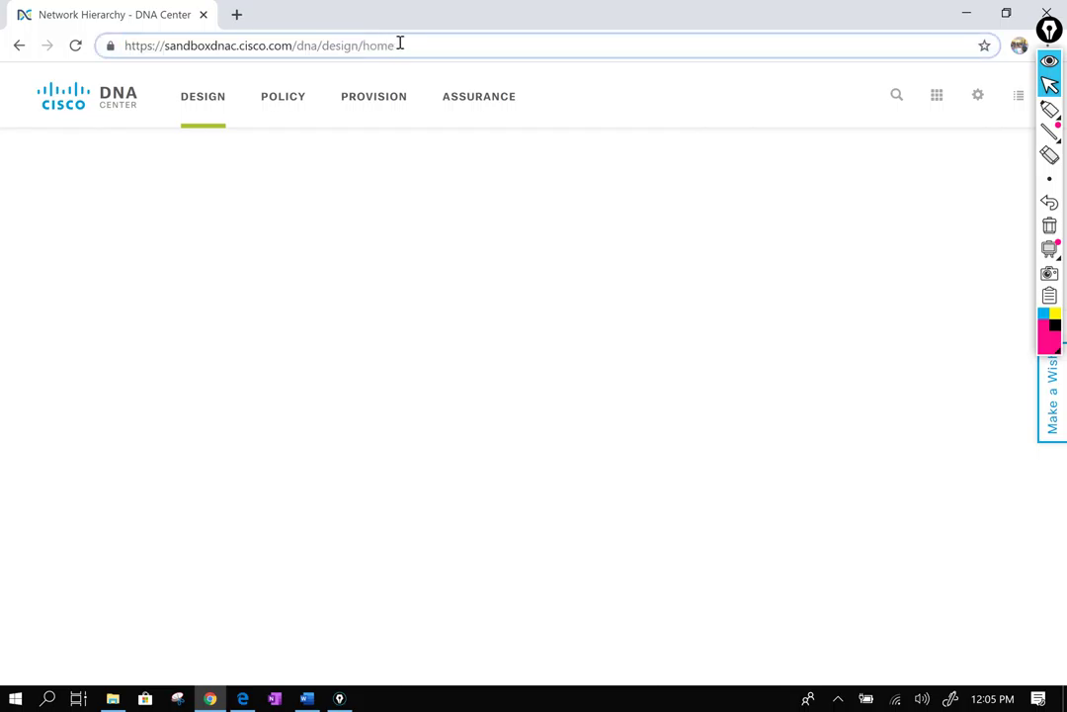
pyautogui.press('Return')
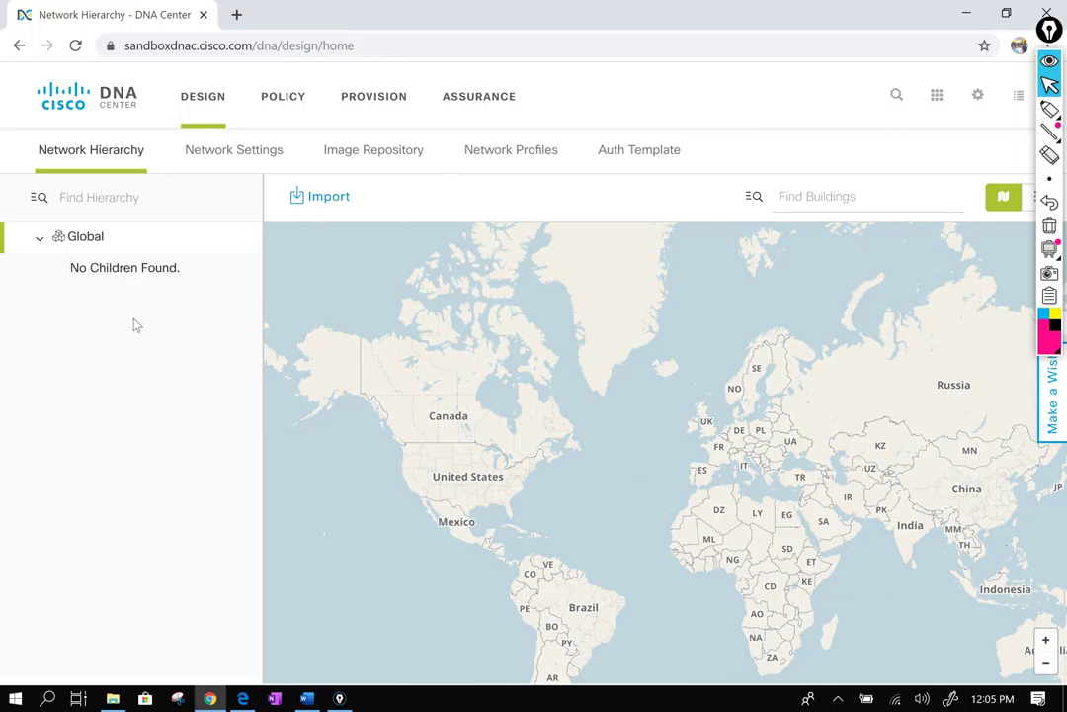
# Examine the Network Hierarchy page, including the building search and the entries and options under Global.
pyautogui.click(791, 196)
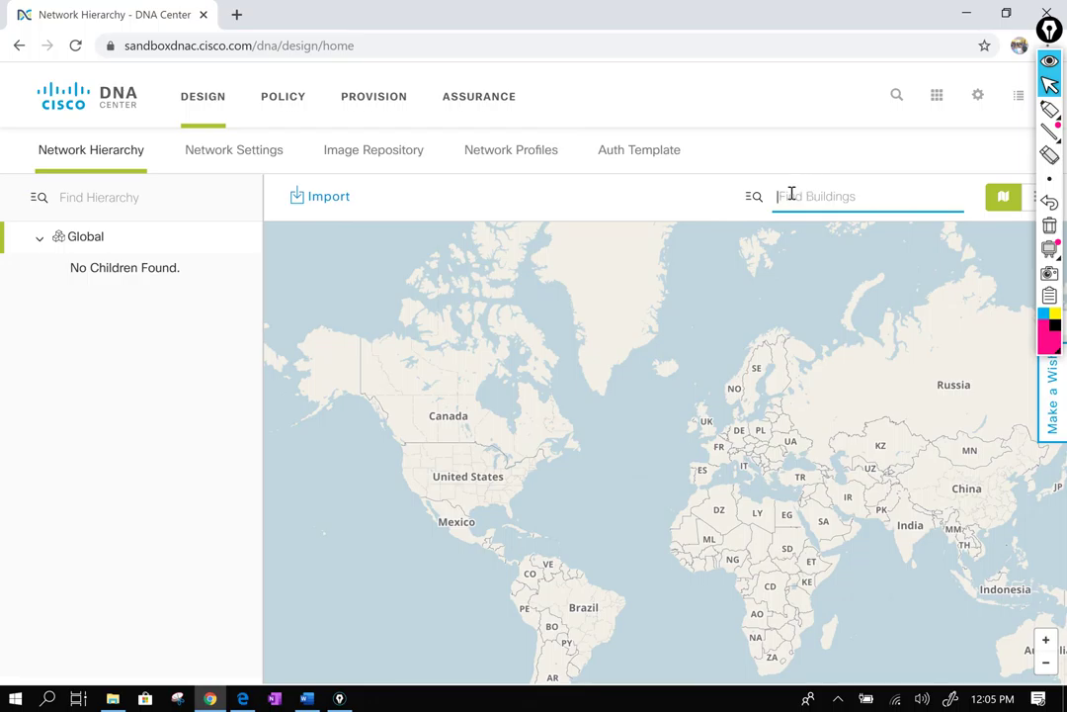
pyautogui.click(798, 120)
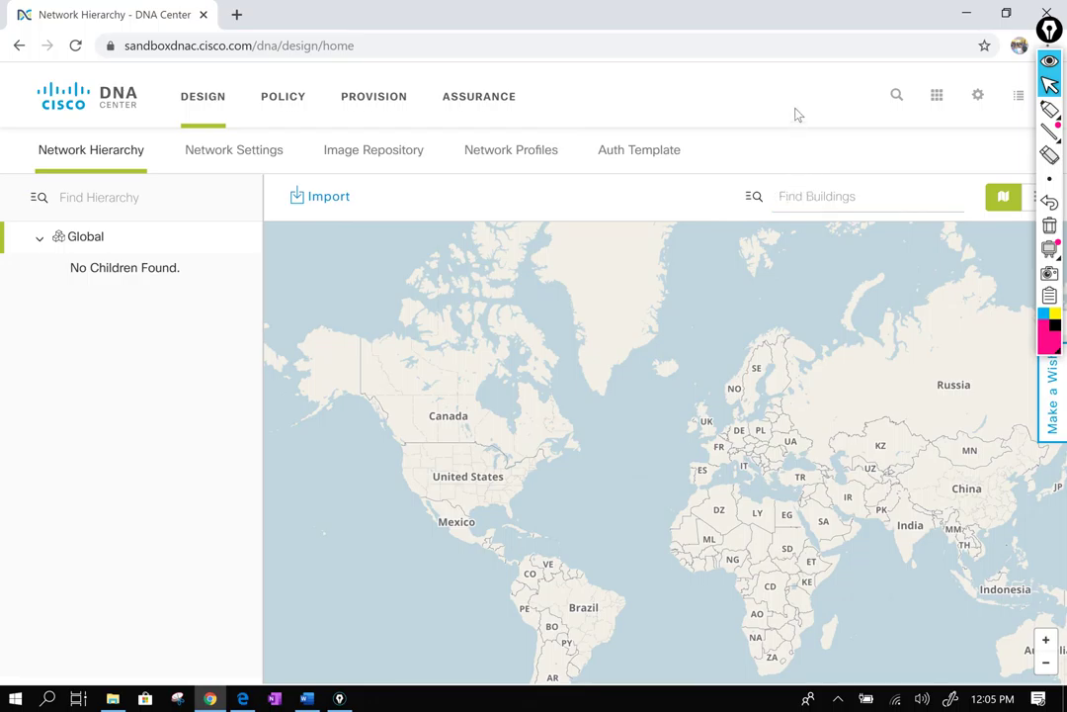
pyautogui.click(810, 198)
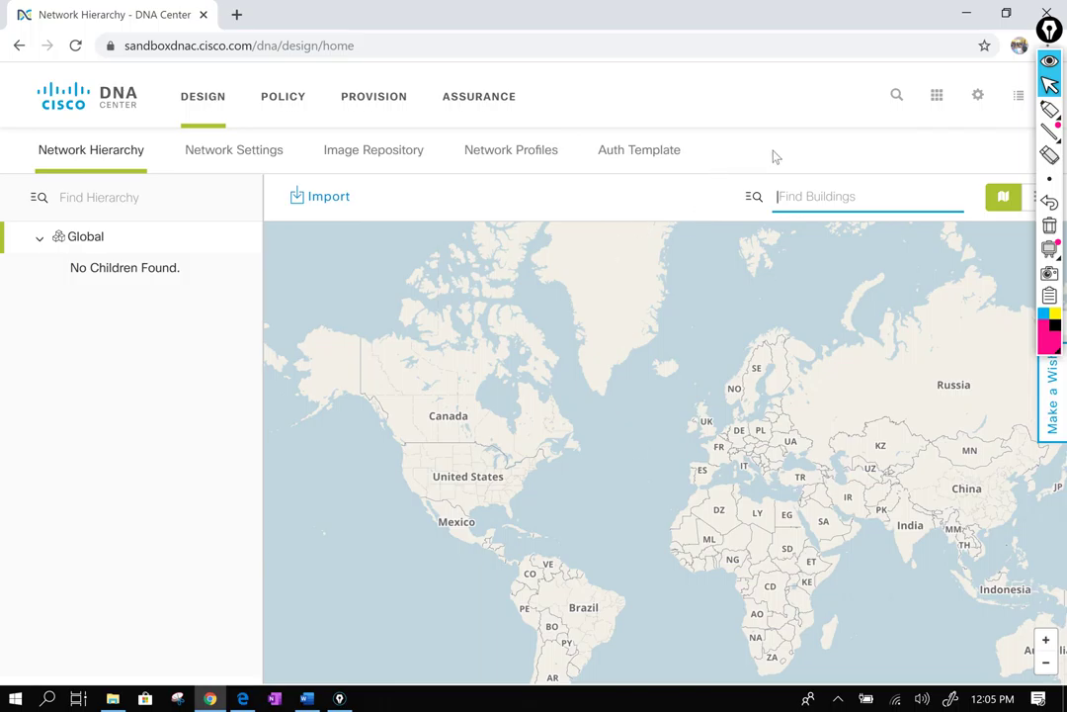
pyautogui.click(637, 168)
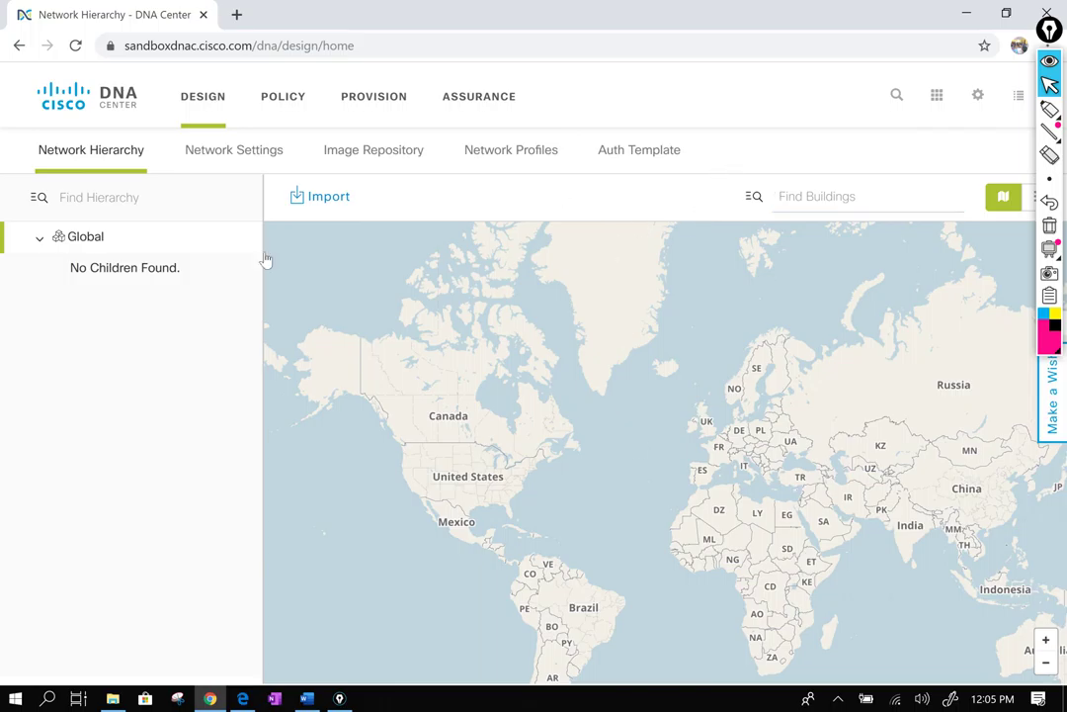
pyautogui.rightClick(96, 238)
pyautogui.press('Escape')
pyautogui.click(92, 271)
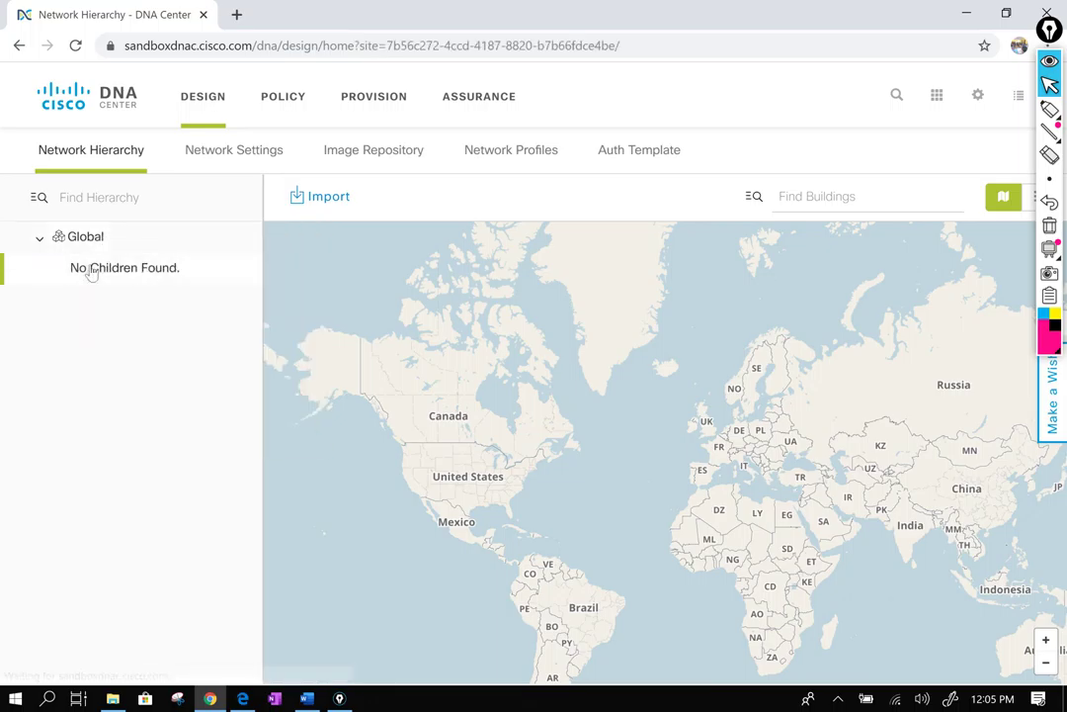
pyautogui.click(40, 240)
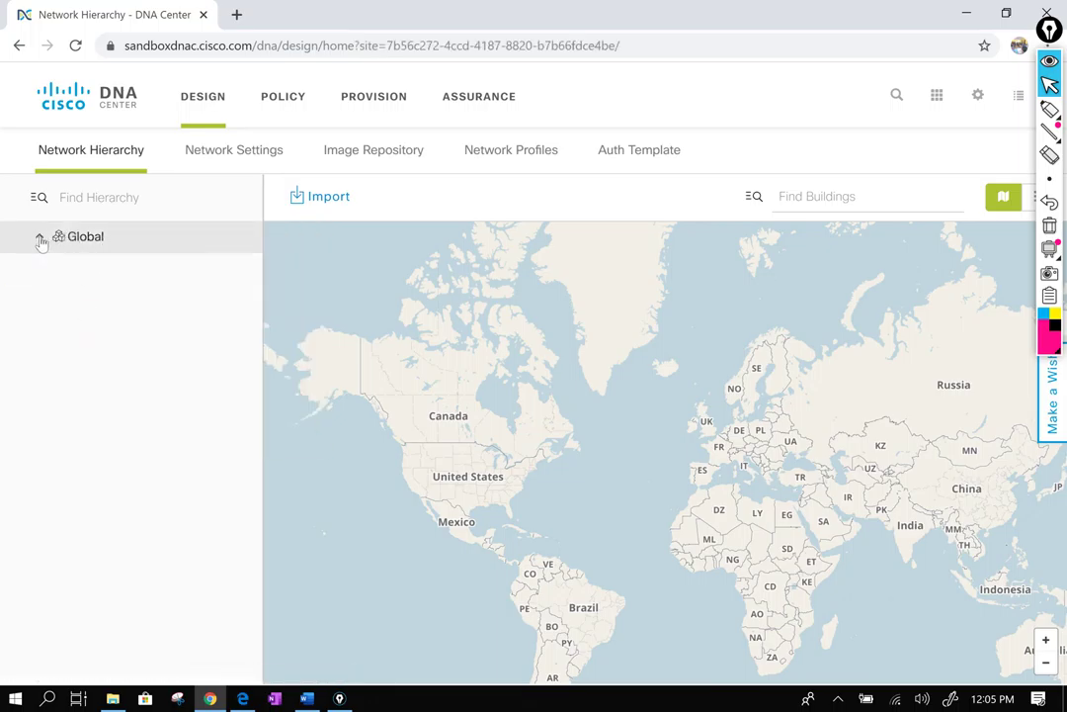
pyautogui.click(39, 241)
pyautogui.rightClick(79, 235)
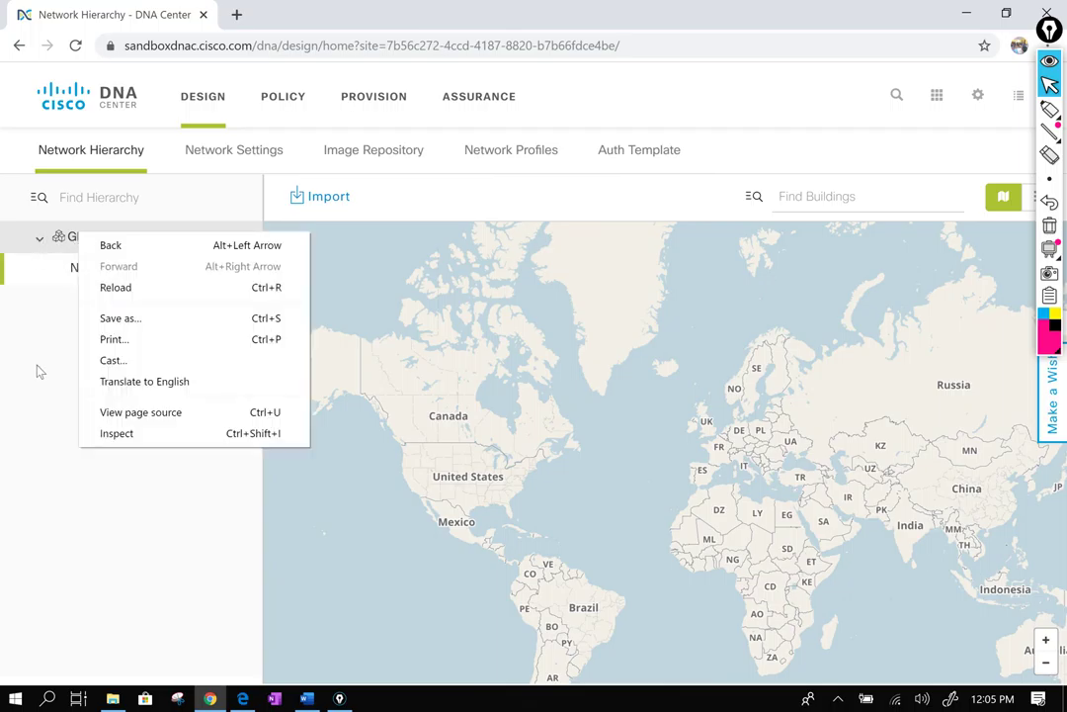
pyautogui.press('Escape')
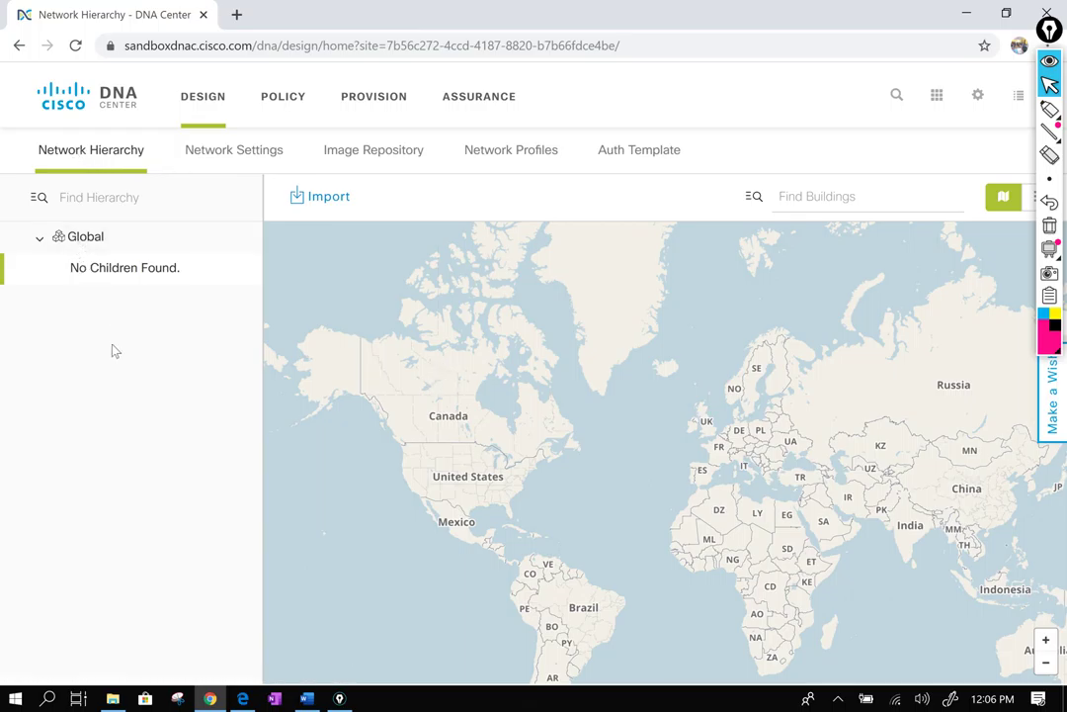
# Handwrite a pink site hierarchy under Global: Nepal, branching to Butwal, then to main Road (Kalika side).
pyautogui.click(1050, 109)
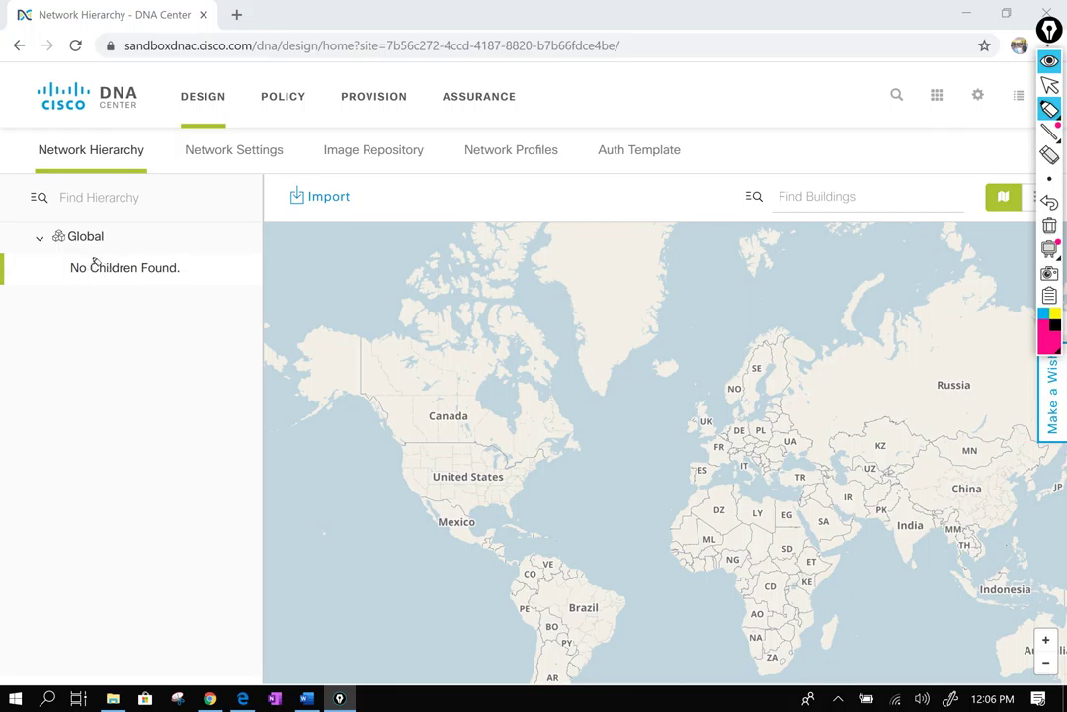
pyautogui.moveTo(95, 262)
pyautogui.mouseDown()
pyautogui.moveTo(150, 302)
pyautogui.moveTo(182, 266)
pyautogui.moveTo(204, 288)
pyautogui.moveTo(189, 324)
pyautogui.moveTo(204, 350)
pyautogui.moveTo(296, 319)
pyautogui.moveTo(326, 326)
pyautogui.mouseUp()
pyautogui.moveTo(233, 353)
pyautogui.mouseDown()
pyautogui.moveTo(290, 374)
pyautogui.moveTo(341, 358)
pyautogui.moveTo(392, 377)
pyautogui.moveTo(440, 364)
pyautogui.moveTo(452, 381)
pyautogui.mouseUp()
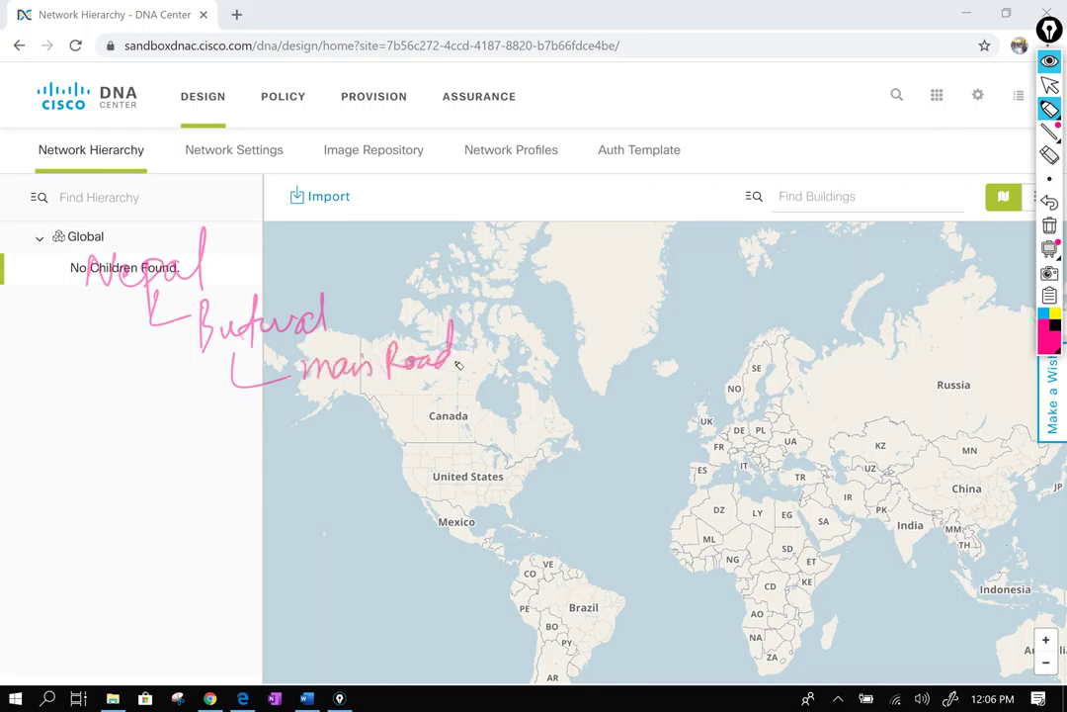
pyautogui.moveTo(467, 332)
pyautogui.mouseDown()
pyautogui.moveTo(462, 365)
pyautogui.moveTo(555, 339)
pyautogui.moveTo(672, 342)
pyautogui.mouseUp()
pyautogui.moveTo(675, 318); pyautogui.dragTo(676, 360)
pyautogui.moveTo(625, 386); pyautogui.dragTo(664, 370)
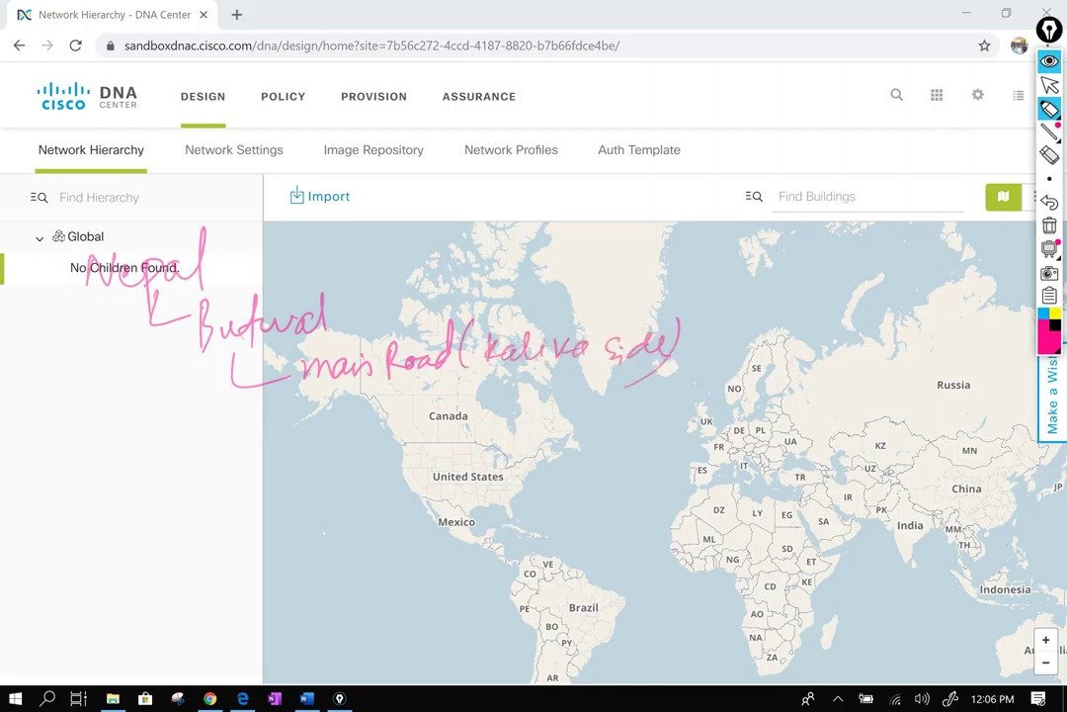
# Extend the handwritten hierarchy with branches to R1 and R2, and circle the Network Hierarchy heading.
pyautogui.moveTo(358, 413)
pyautogui.mouseDown()
pyautogui.moveTo(405, 435)
pyautogui.moveTo(421, 462)
pyautogui.moveTo(581, 450)
pyautogui.mouseUp()
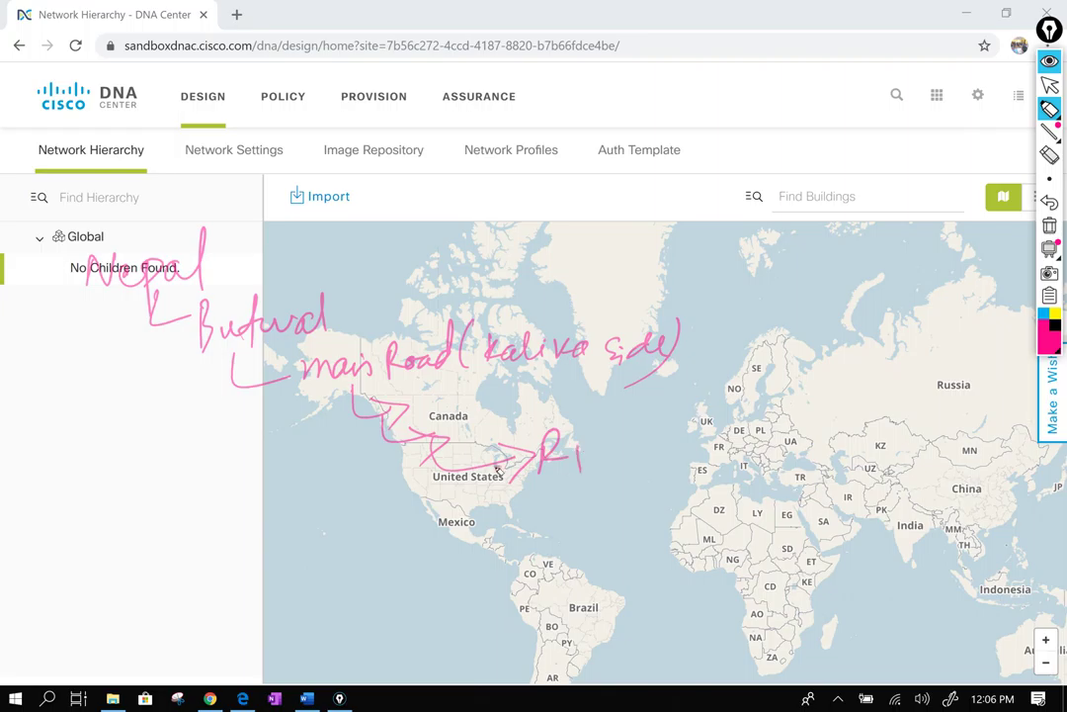
pyautogui.moveTo(502, 473)
pyautogui.mouseDown()
pyautogui.moveTo(561, 491)
pyautogui.moveTo(648, 487)
pyautogui.mouseUp()
pyautogui.moveTo(109, 120)
pyautogui.mouseDown()
pyautogui.moveTo(32, 132)
pyautogui.moveTo(127, 117)
pyautogui.mouseUp()
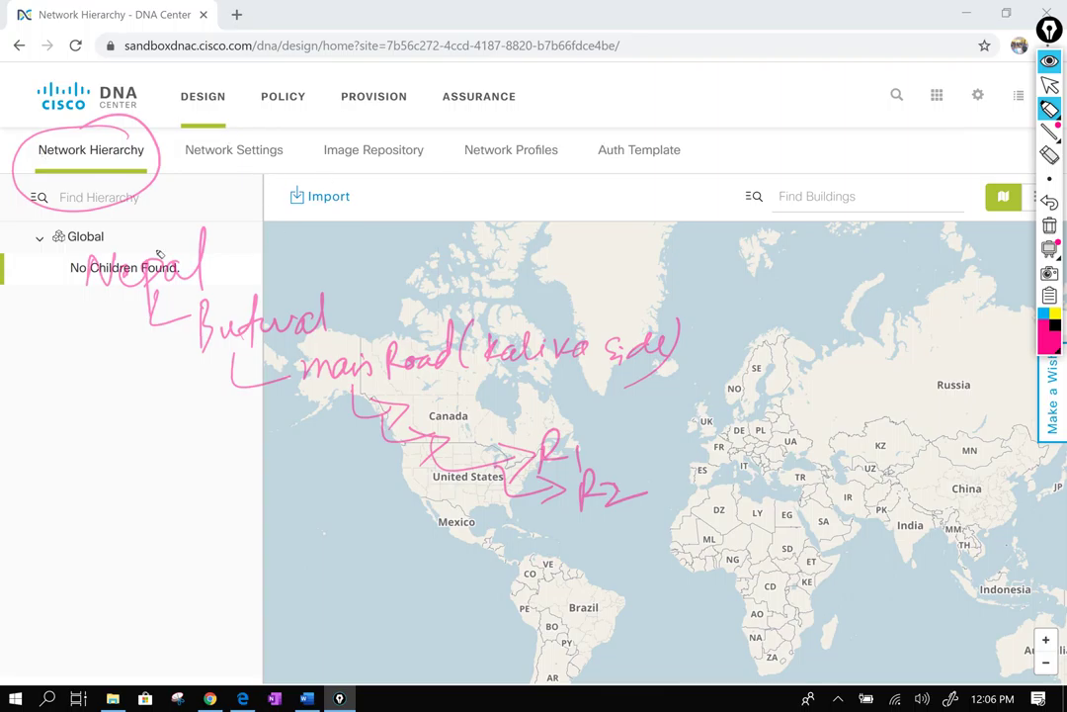
# Open the Design section's Network Settings and clear all handwritten annotations.
pyautogui.click(1050, 85)
pyautogui.click(239, 151)
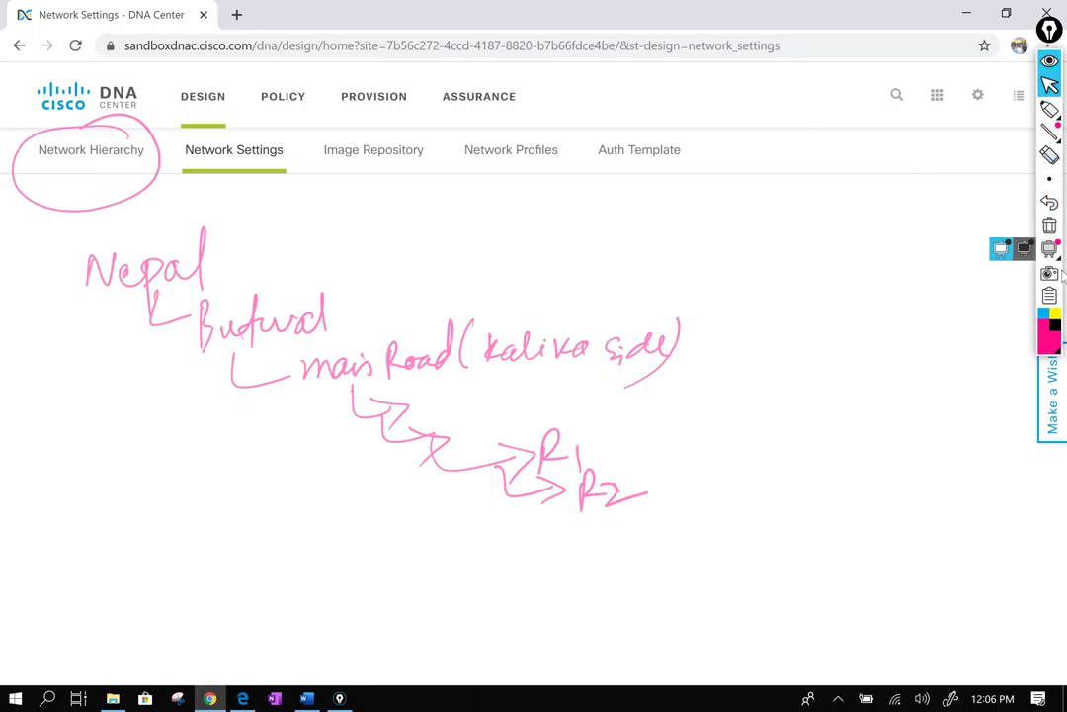
pyautogui.click(1050, 226)
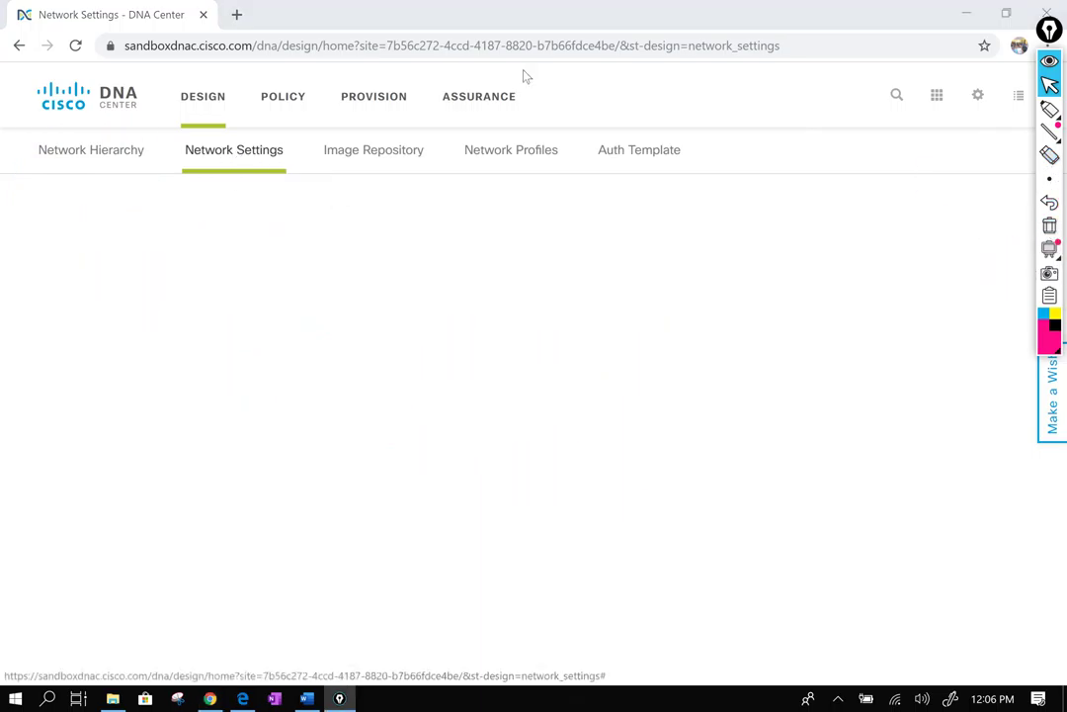
pyautogui.click(749, 145)
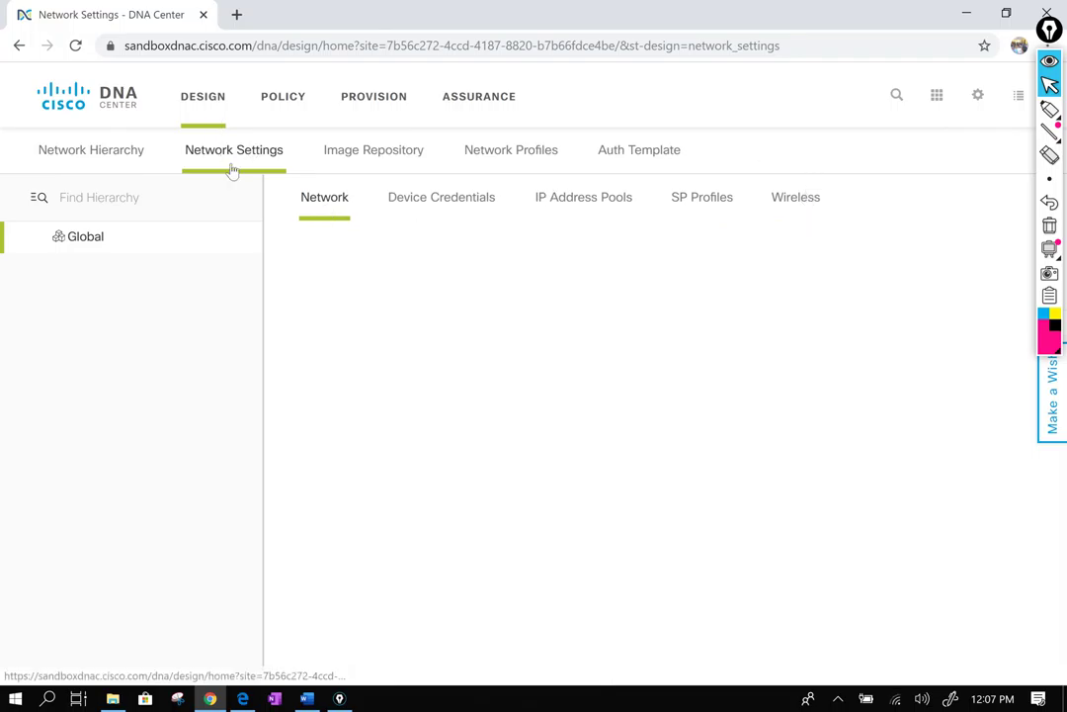
# View the Design section's Image Repository and Network Profiles pages, and reload Network Profiles.
pyautogui.click(368, 154)
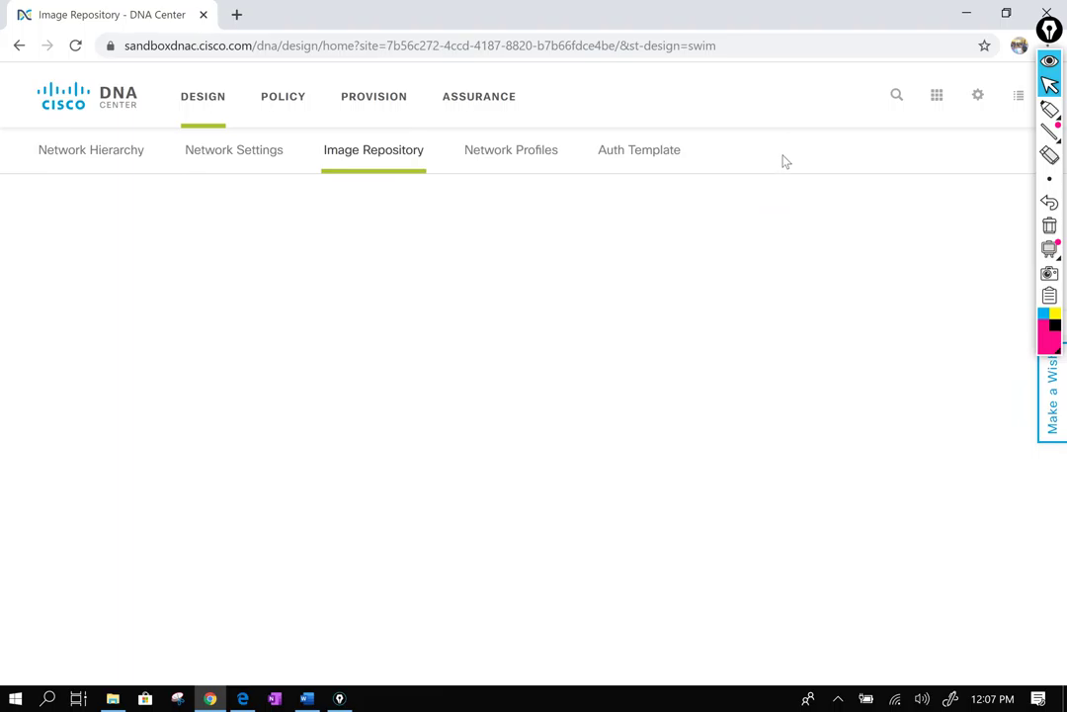
pyautogui.click(510, 151)
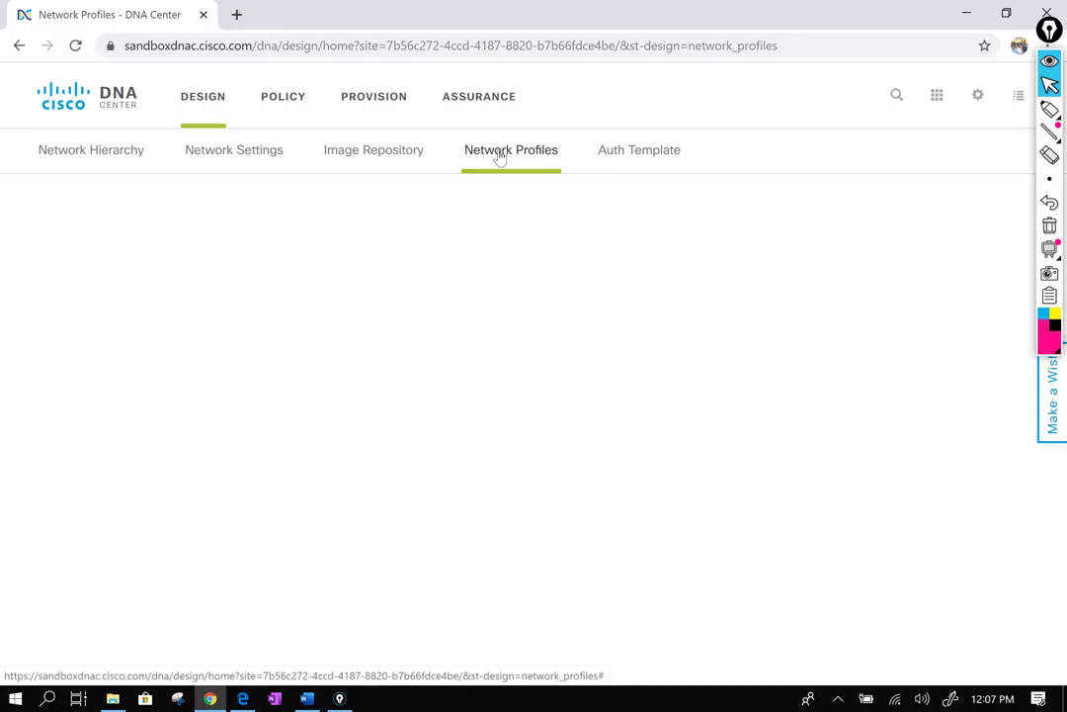
pyautogui.click(766, 47)
pyautogui.doubleClick(782, 49)
pyautogui.press('Return')
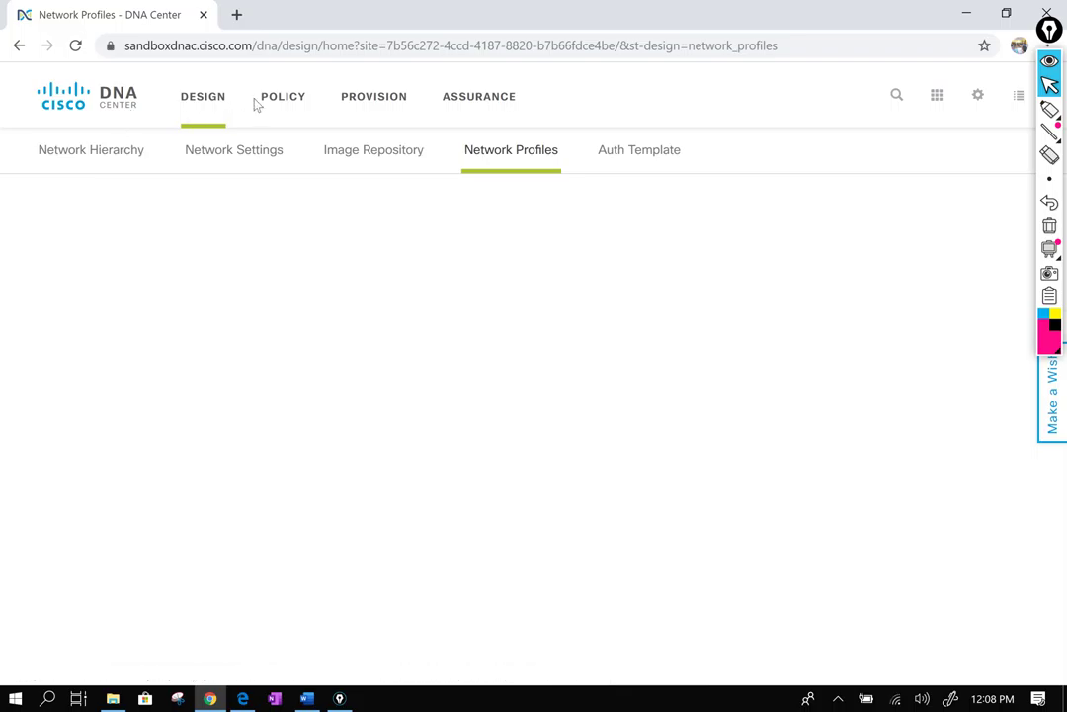
# Open the Policy section's Dashboard and check the computer's Wi-Fi connection.
pyautogui.click(284, 103)
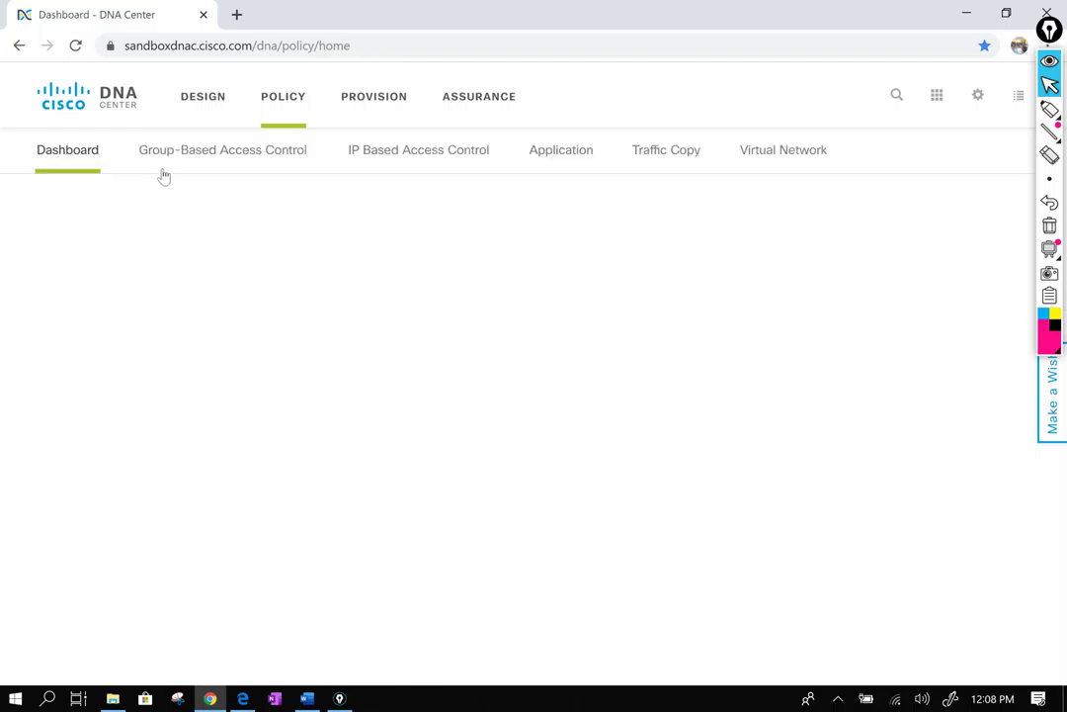
pyautogui.click(67, 156)
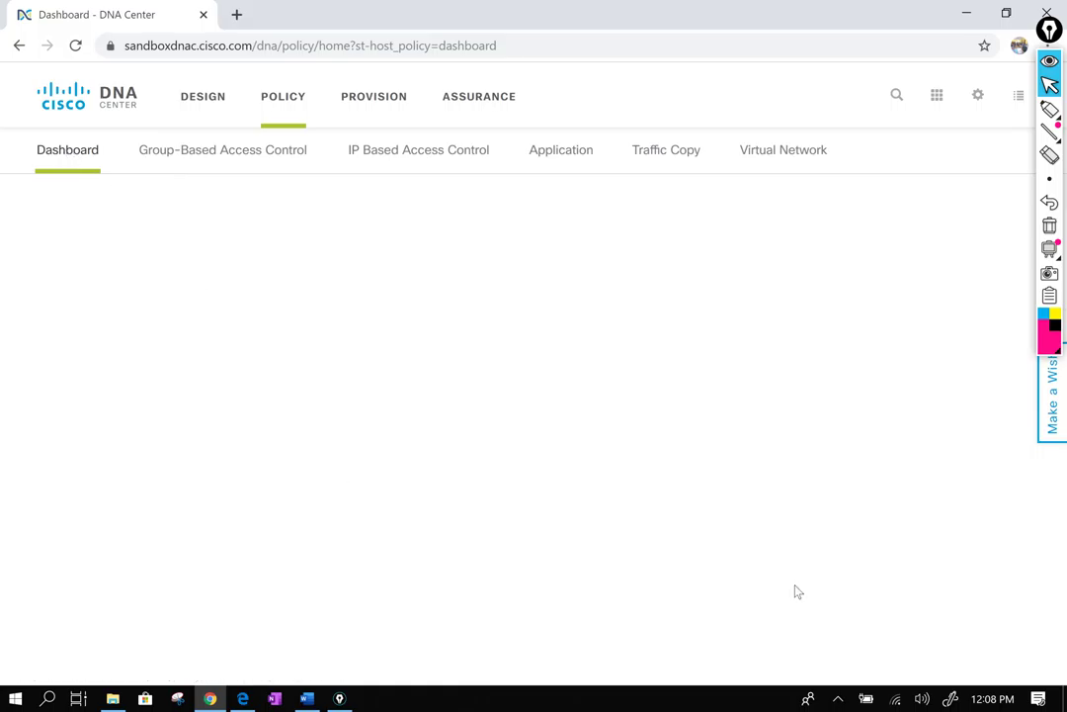
pyautogui.click(896, 700)
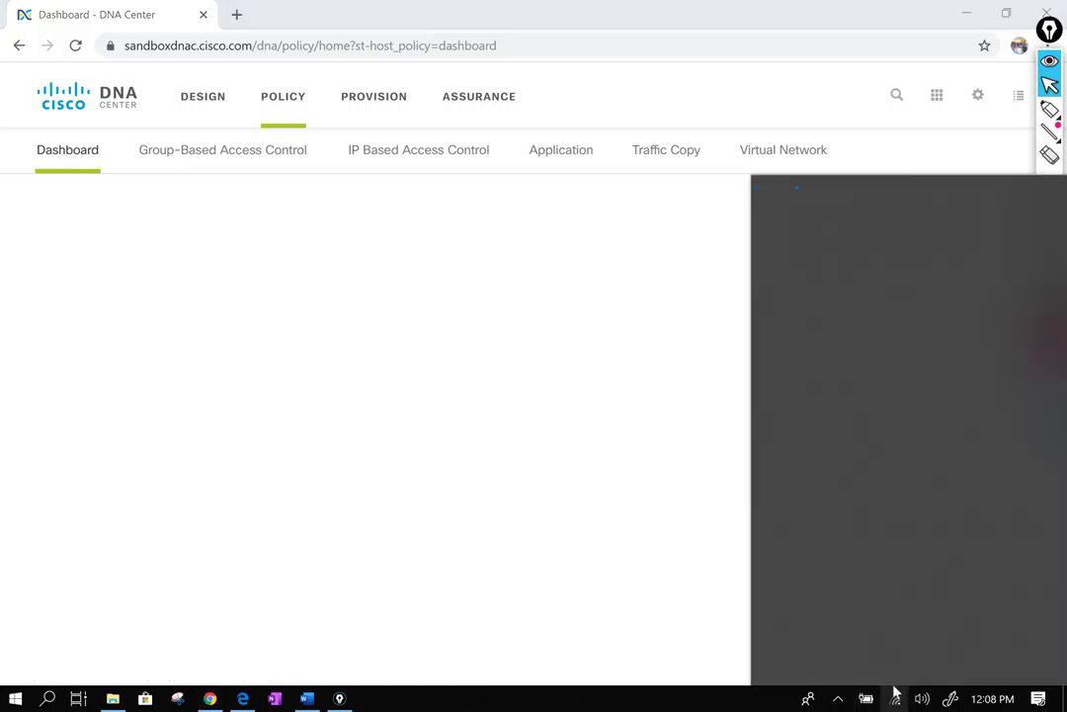
pyautogui.click(840, 477)
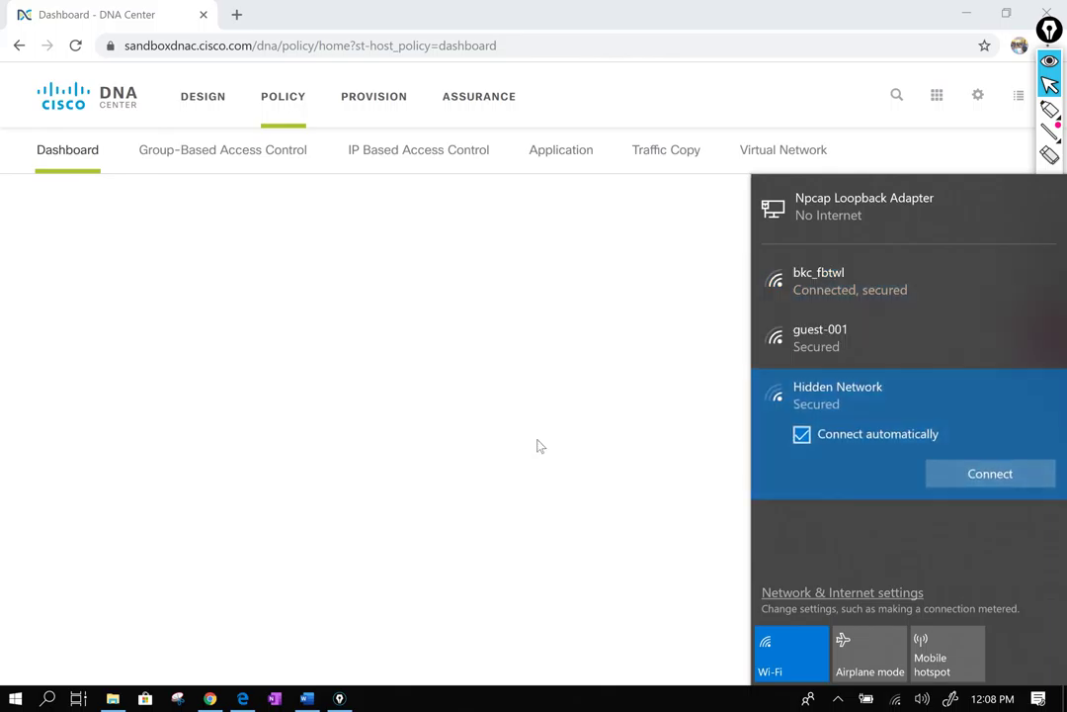
pyautogui.click(435, 390)
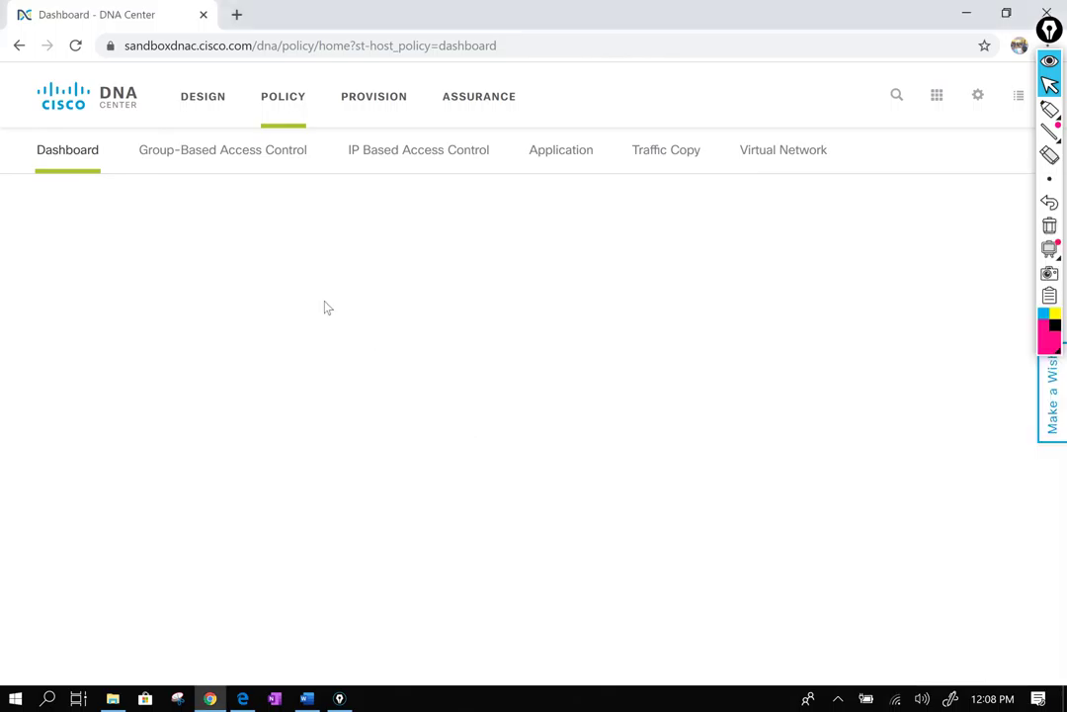
# Reload the Policy Dashboard page and open the Group-Based Access Control policies.
pyautogui.click(569, 39)
pyautogui.click(578, 41)
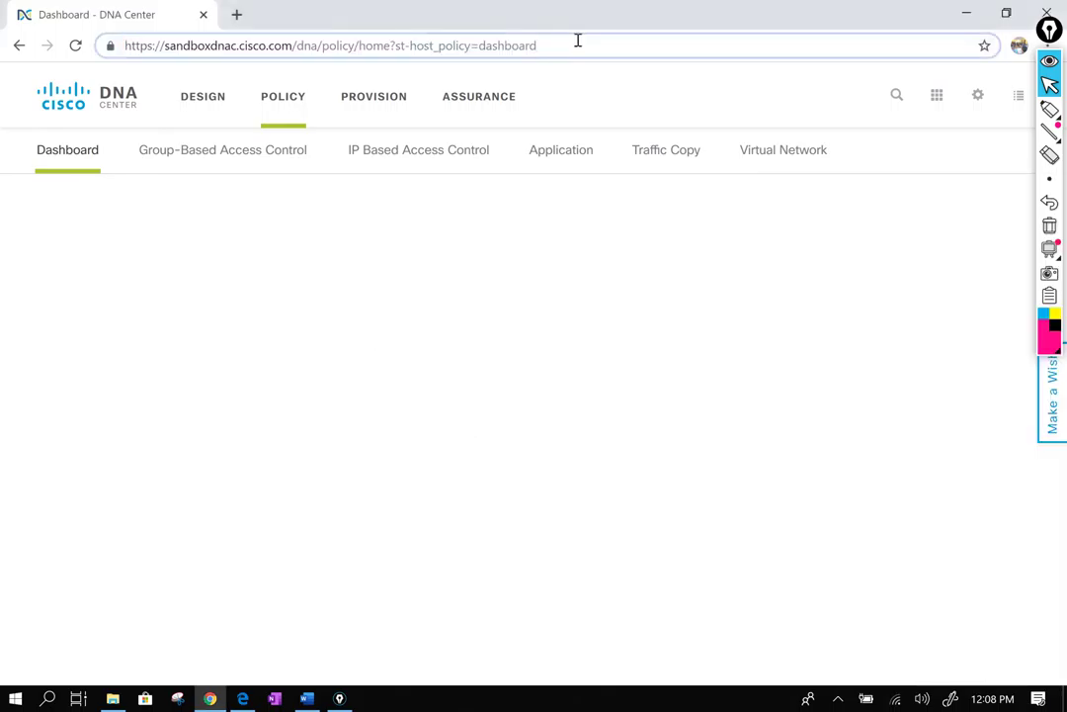
pyautogui.press('Return')
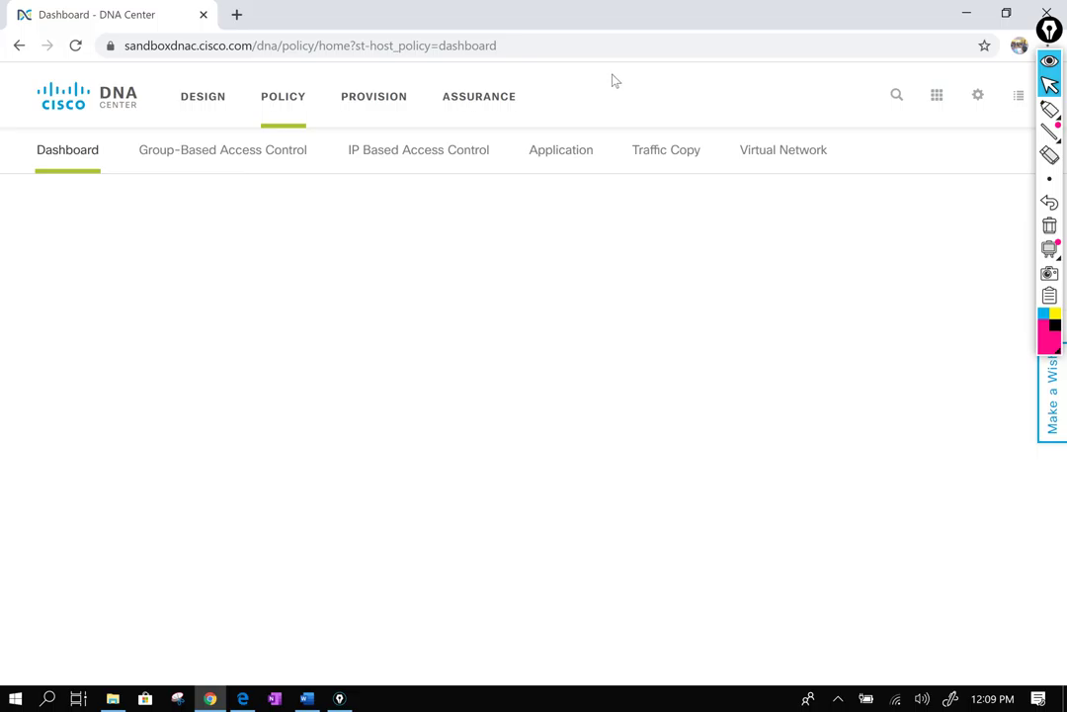
pyautogui.click(230, 161)
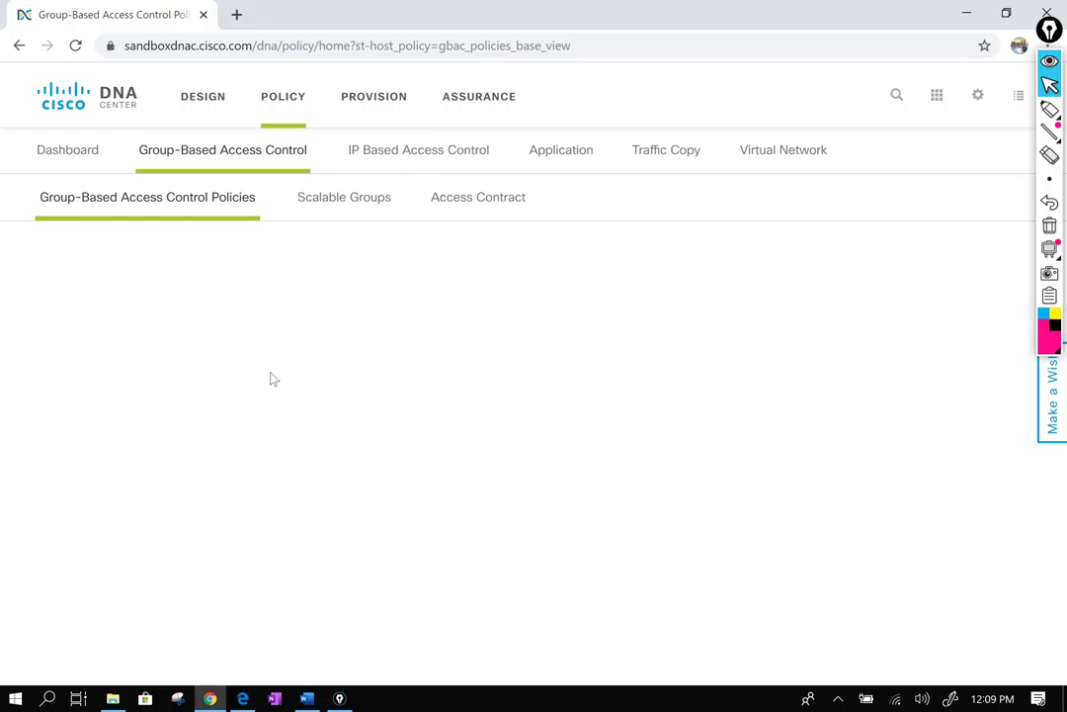
# Switch to the Network Fundamentals document in Word and compare the Read/Write and Read-Only sandbox URLs, highlighting the 2 in sandboxdnac2.
pyautogui.click(307, 697)
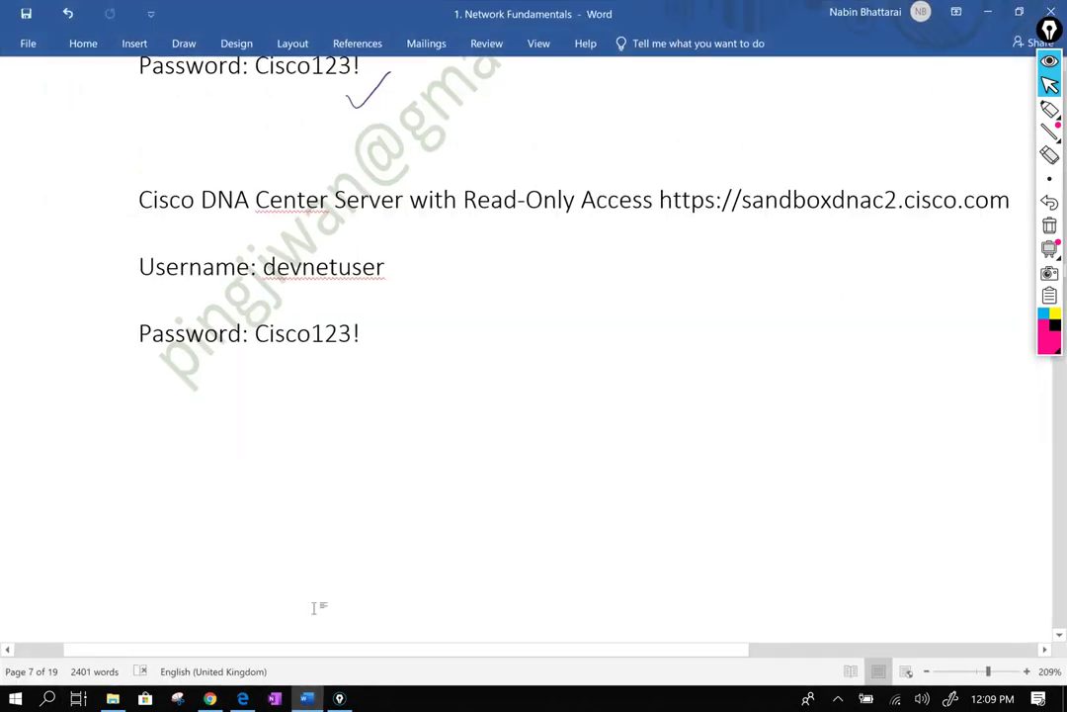
pyautogui.hscroll(2, 345, 481)
pyautogui.scroll(5, 350, 478)
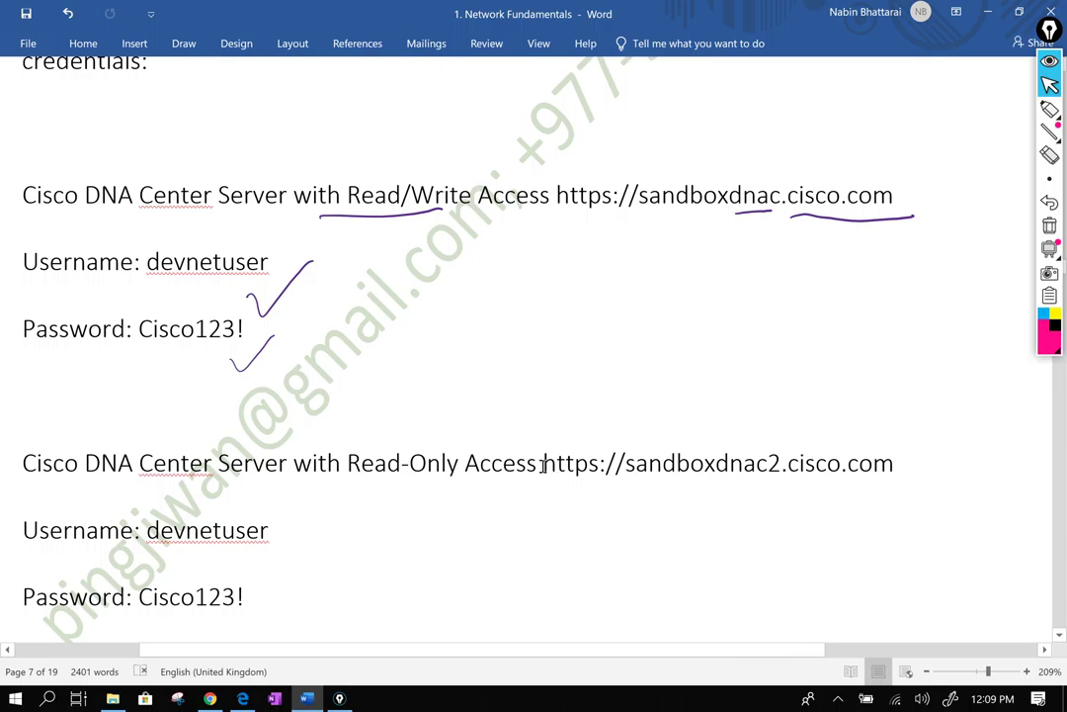
pyautogui.moveTo(541, 463); pyautogui.dragTo(872, 446)
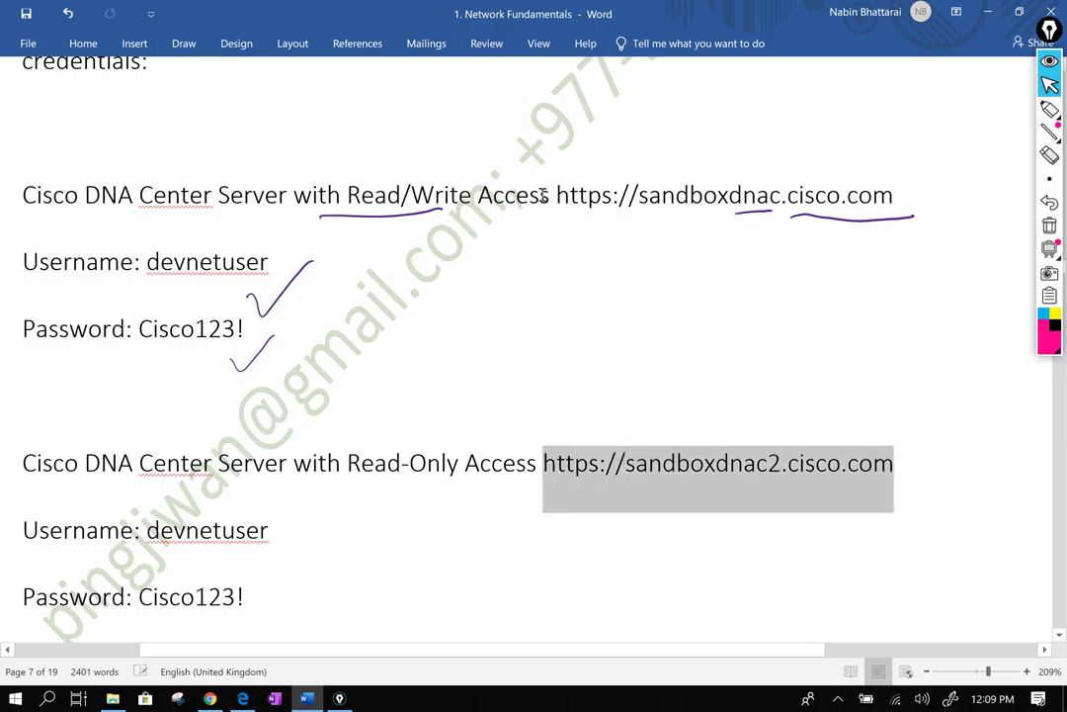
pyautogui.moveTo(557, 195); pyautogui.dragTo(893, 195)
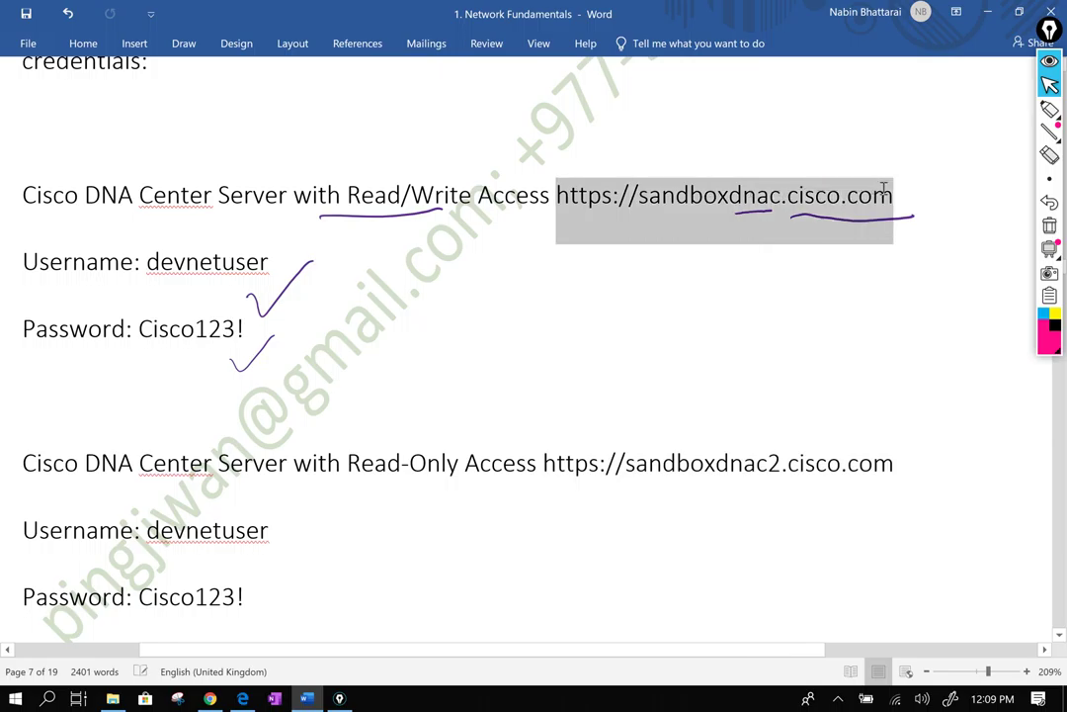
pyautogui.doubleClick(771, 462)
pyautogui.click(779, 462)
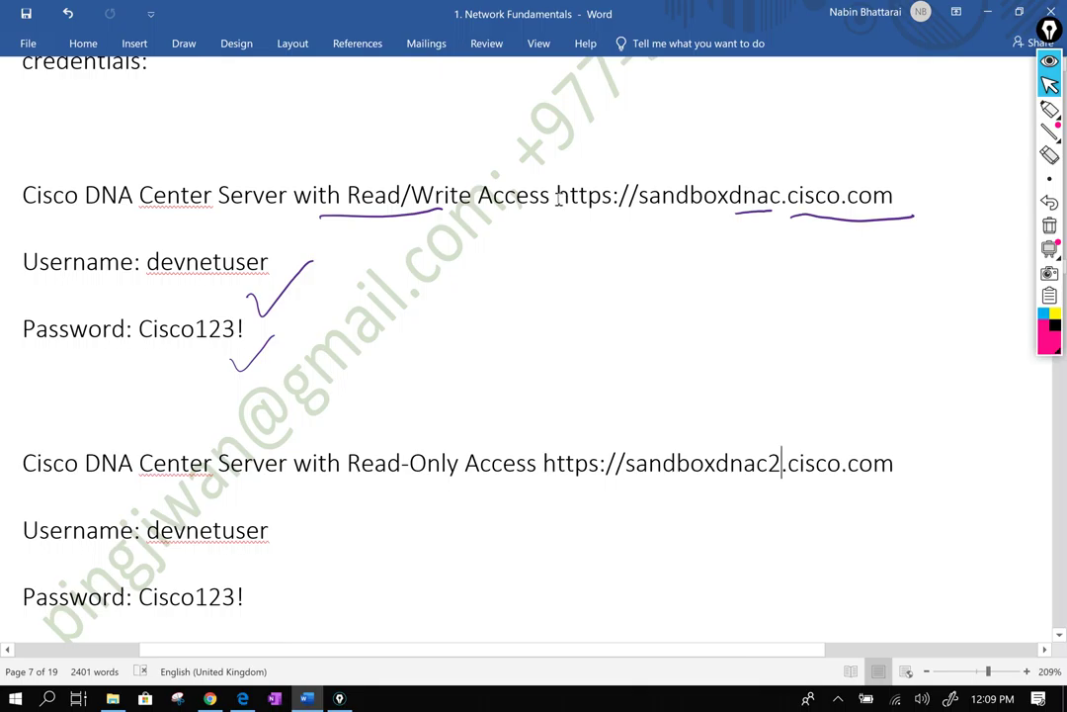
pyautogui.moveTo(559, 197); pyautogui.dragTo(773, 203)
pyautogui.click(773, 203)
pyautogui.moveTo(783, 464); pyautogui.dragTo(770, 465)
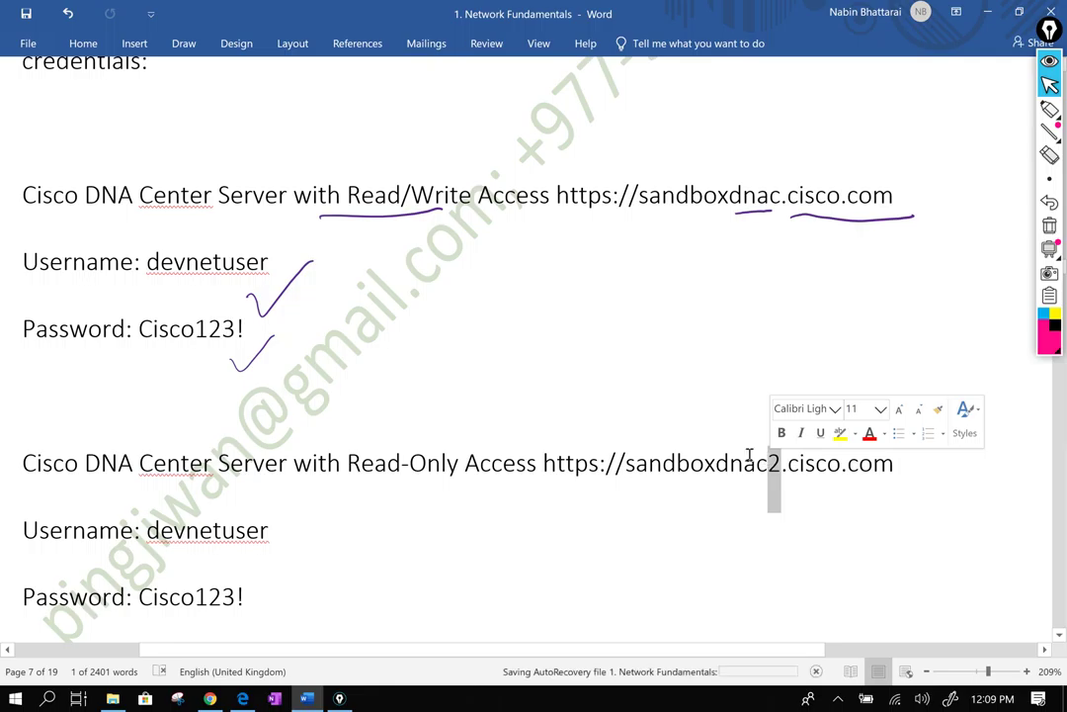
pyautogui.moveTo(716, 198); pyautogui.dragTo(676, 198)
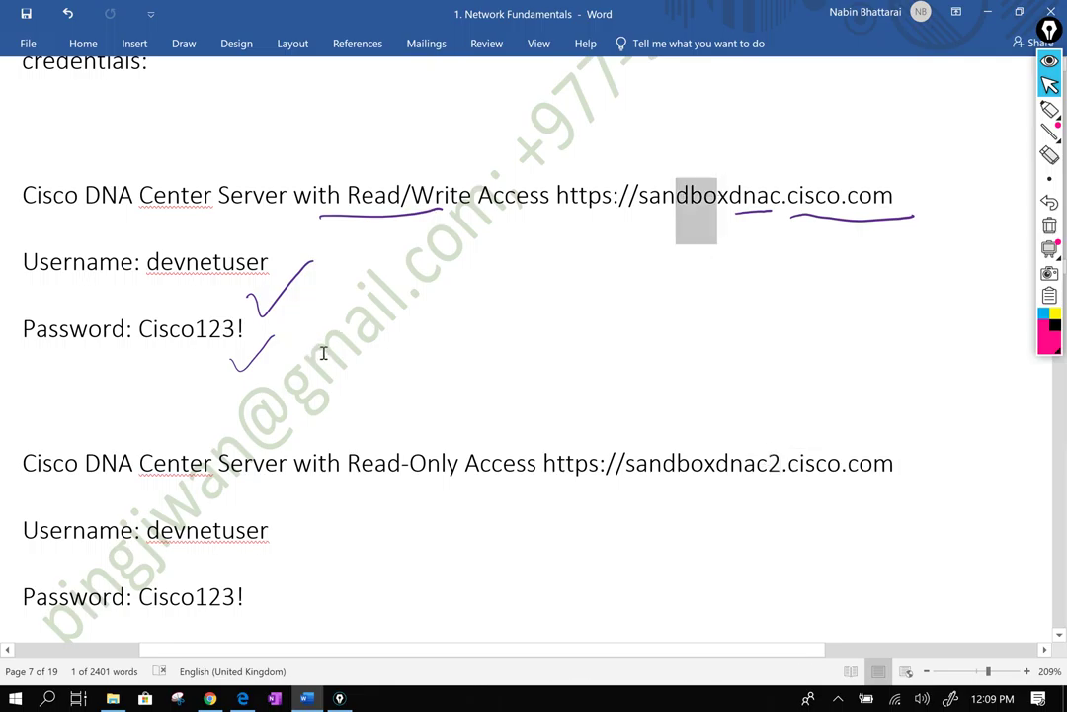
# Remove the handwritten ink marks from the Read/Write Access server's URL, username and password lines.
pyautogui.moveTo(314, 376); pyautogui.dragTo(45, 259)
pyautogui.click(539, 345)
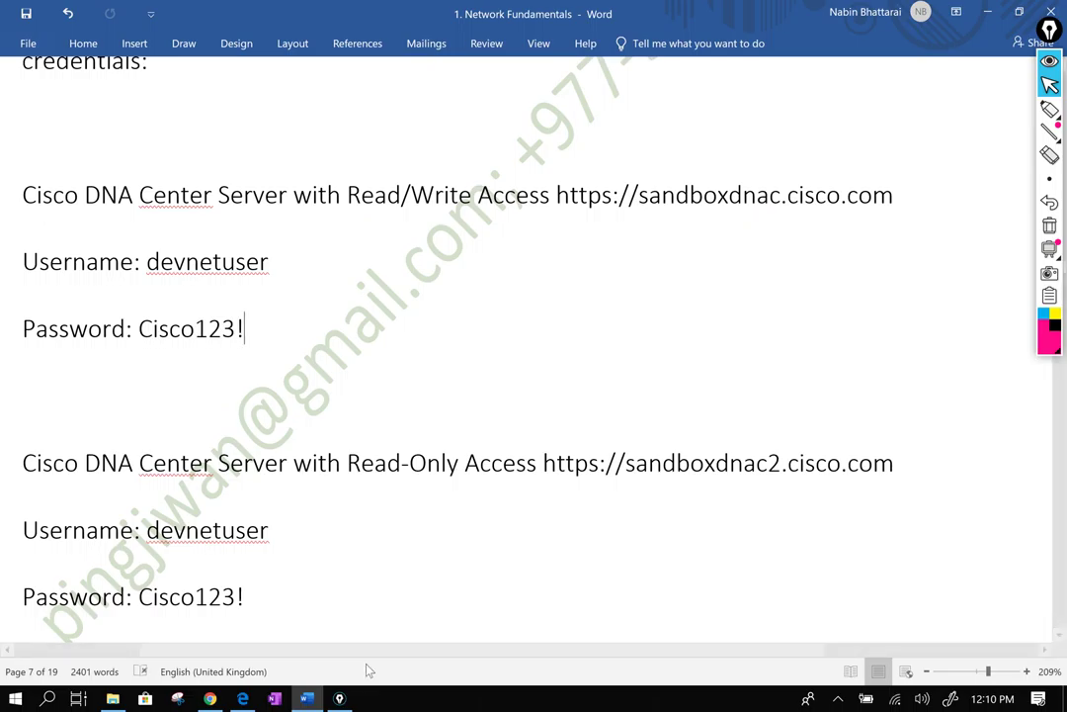
pyautogui.moveTo(369, 652); pyautogui.dragTo(341, 649)
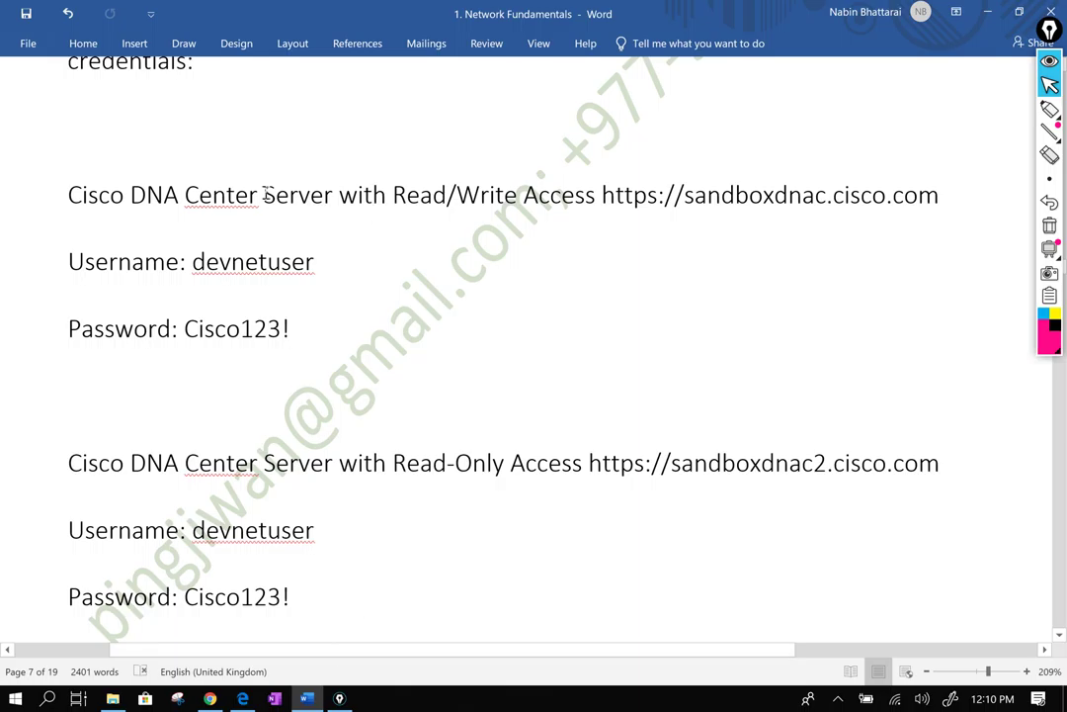
pyautogui.scroll(1, 307, 252)
pyautogui.scroll(-1, 306, 249)
pyautogui.moveTo(69, 195); pyautogui.dragTo(117, 196)
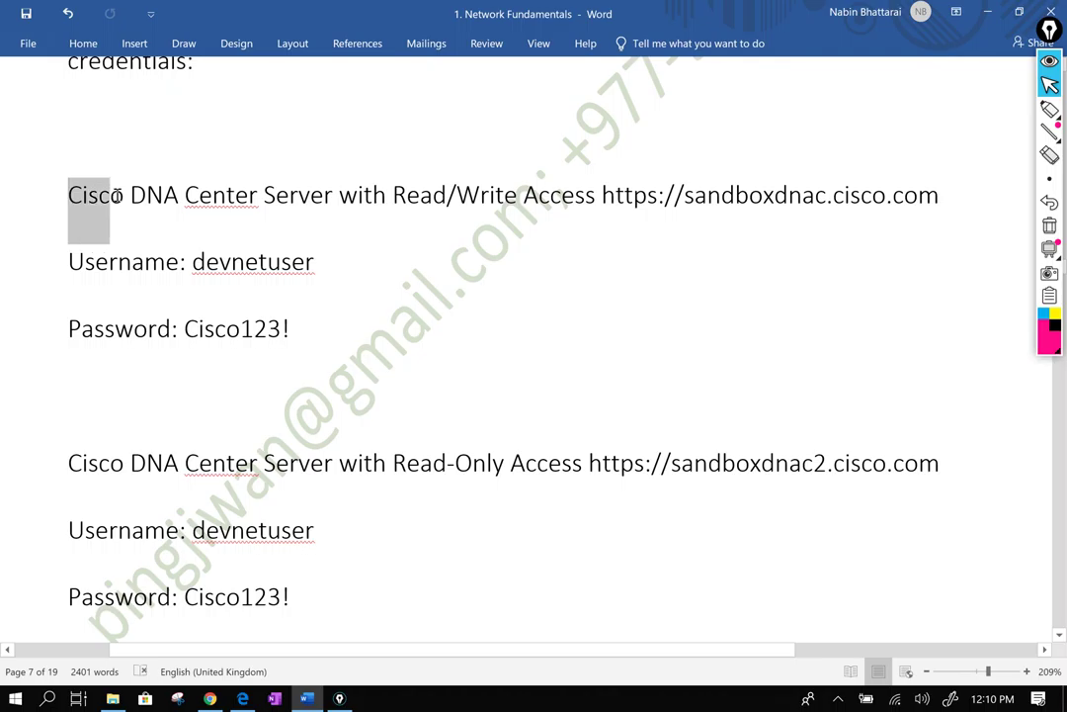
pyautogui.click(439, 362)
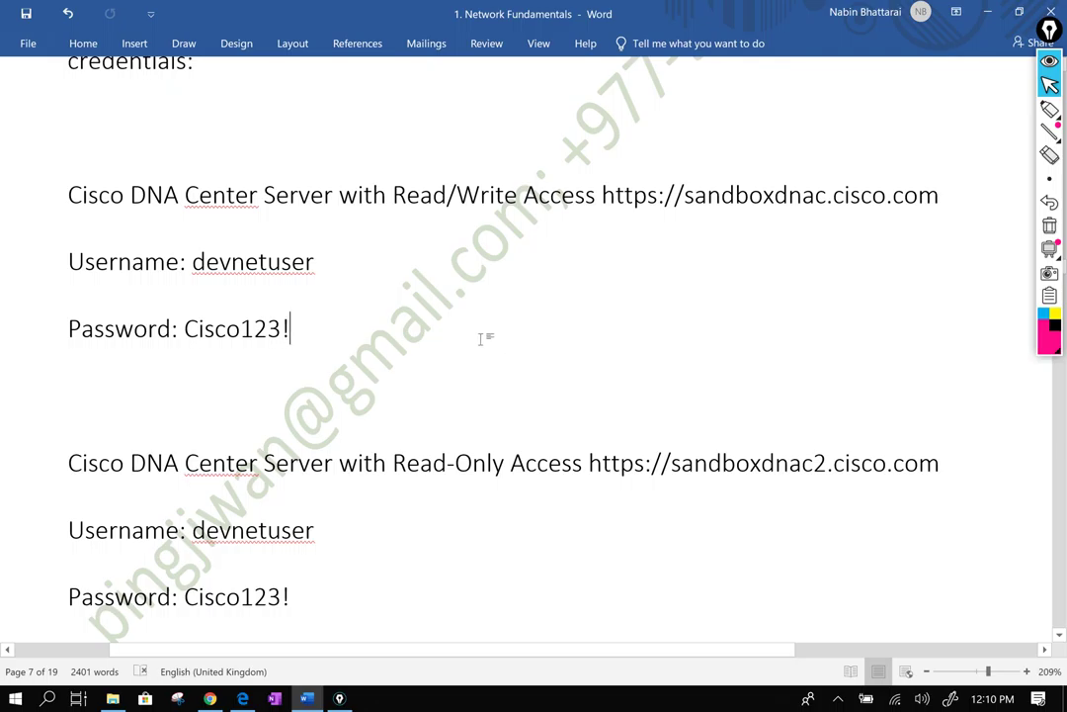
# Bring up the annotated Network Hierarchy screenshot under the document's Design heading on page 8 and show slightly more of it.
pyautogui.scroll(-10, 510, 357)
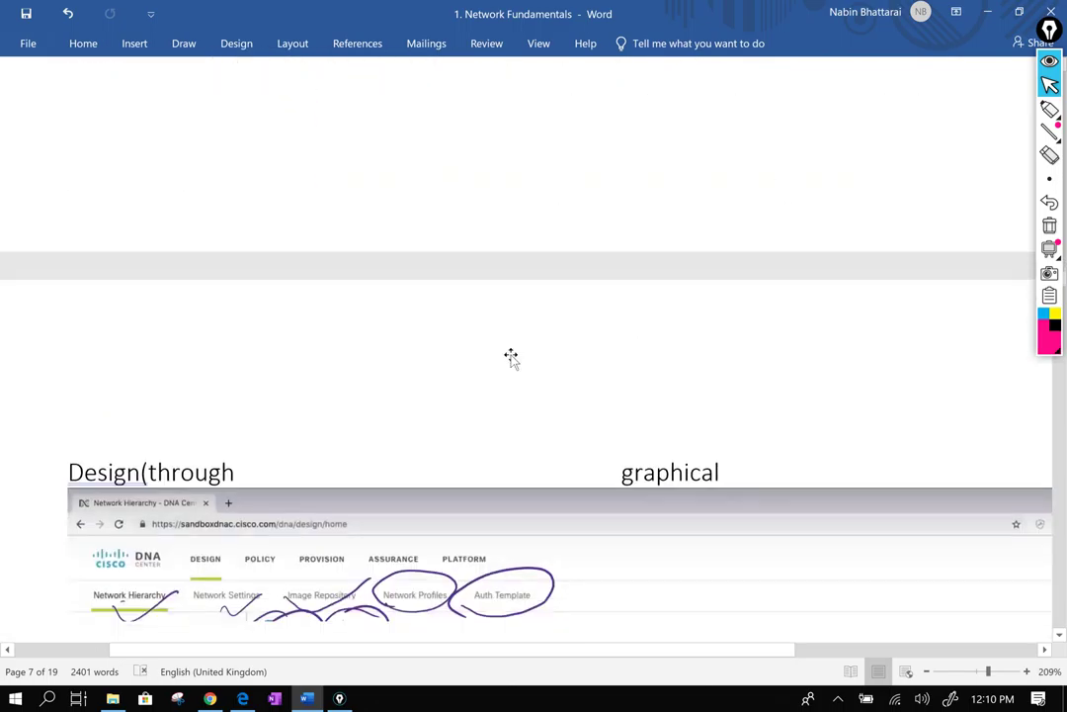
pyautogui.scroll(-5, 510, 357)
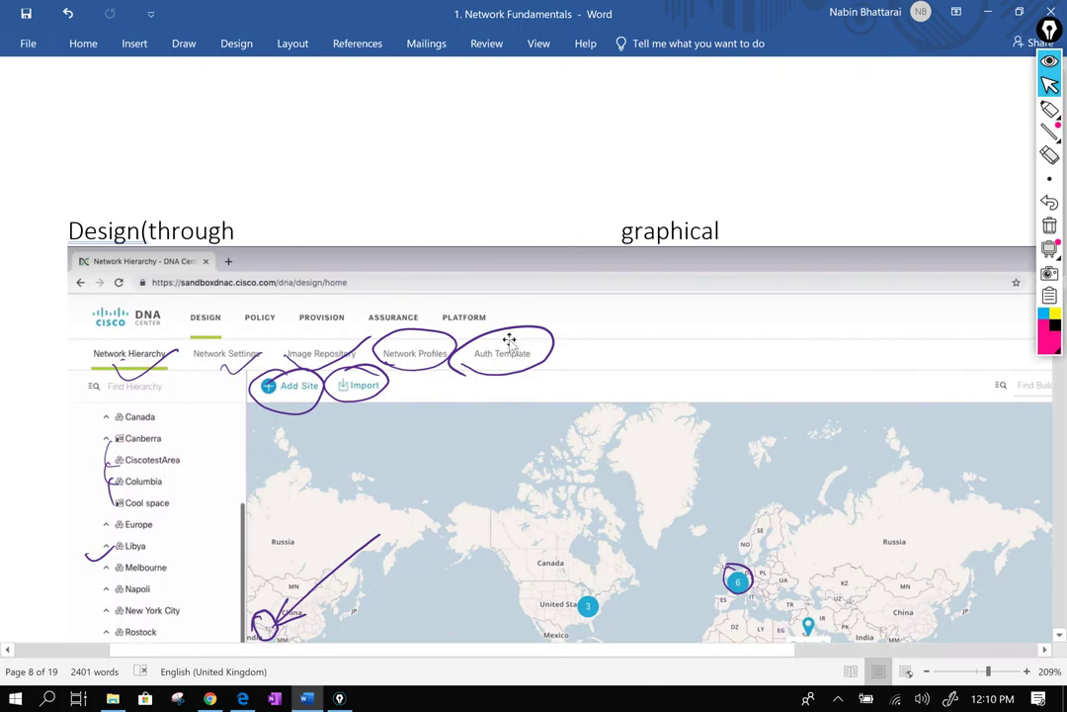
pyautogui.keyDown('ctrl'); pyautogui.scroll(-1, 509, 340); pyautogui.keyUp('ctrl')
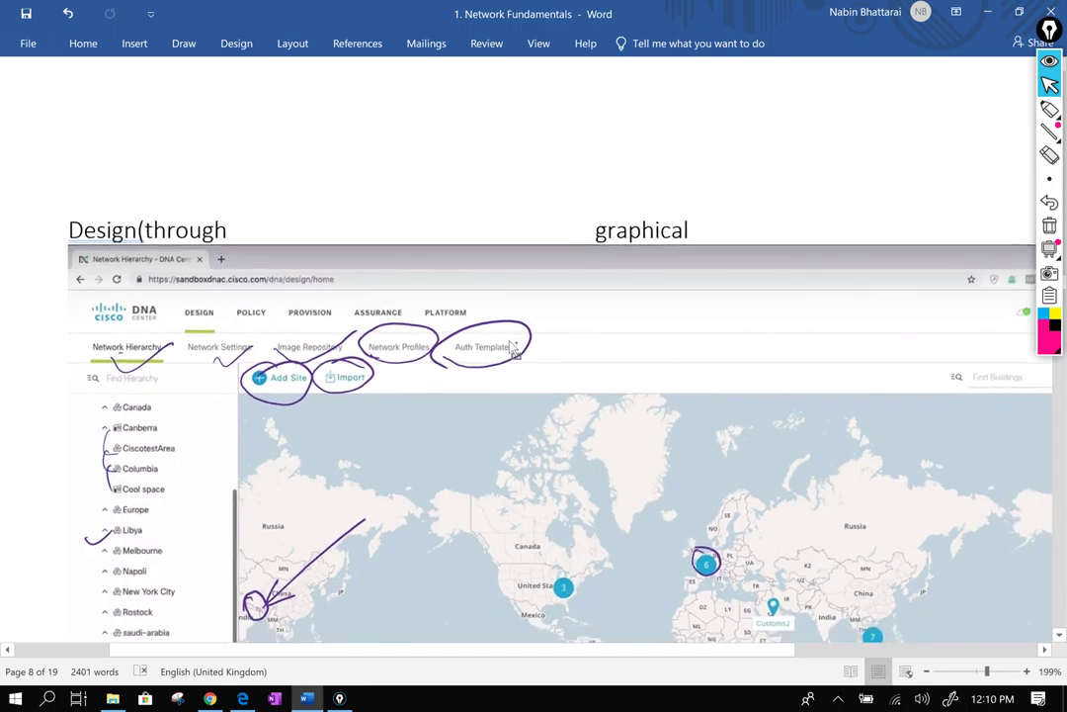